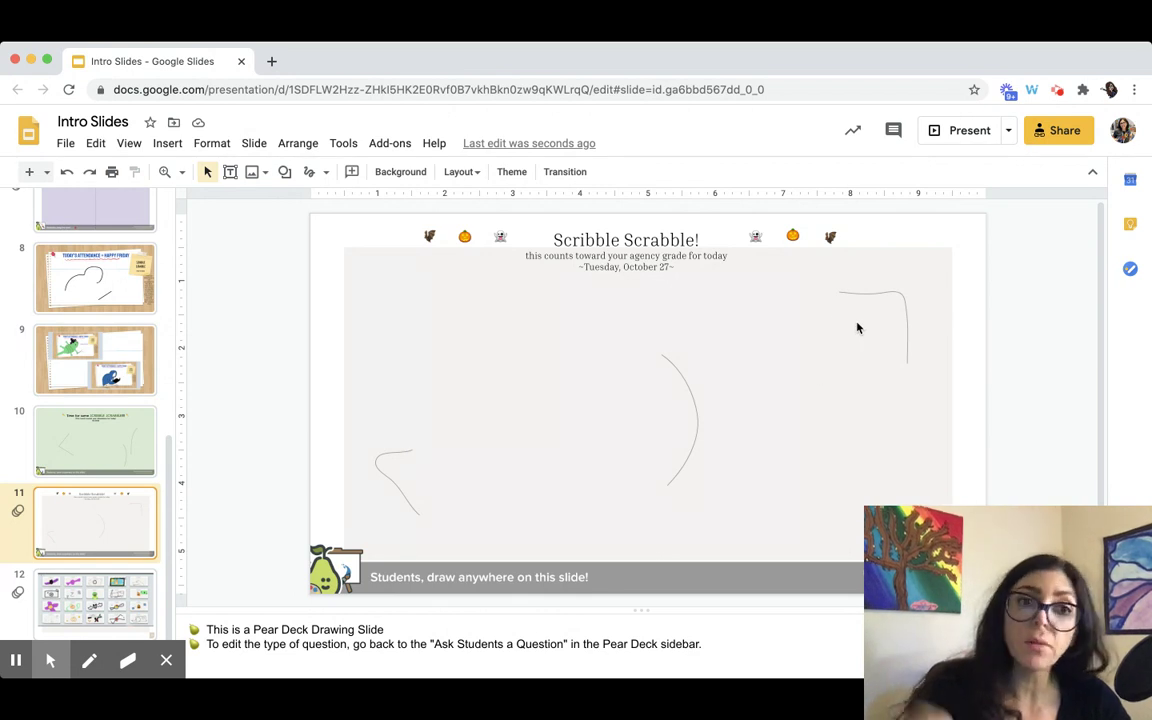
Browse slides 8, 9, 11 and 12, ending on slide 10, the green Scribble Scrabble slide
click(85, 284)
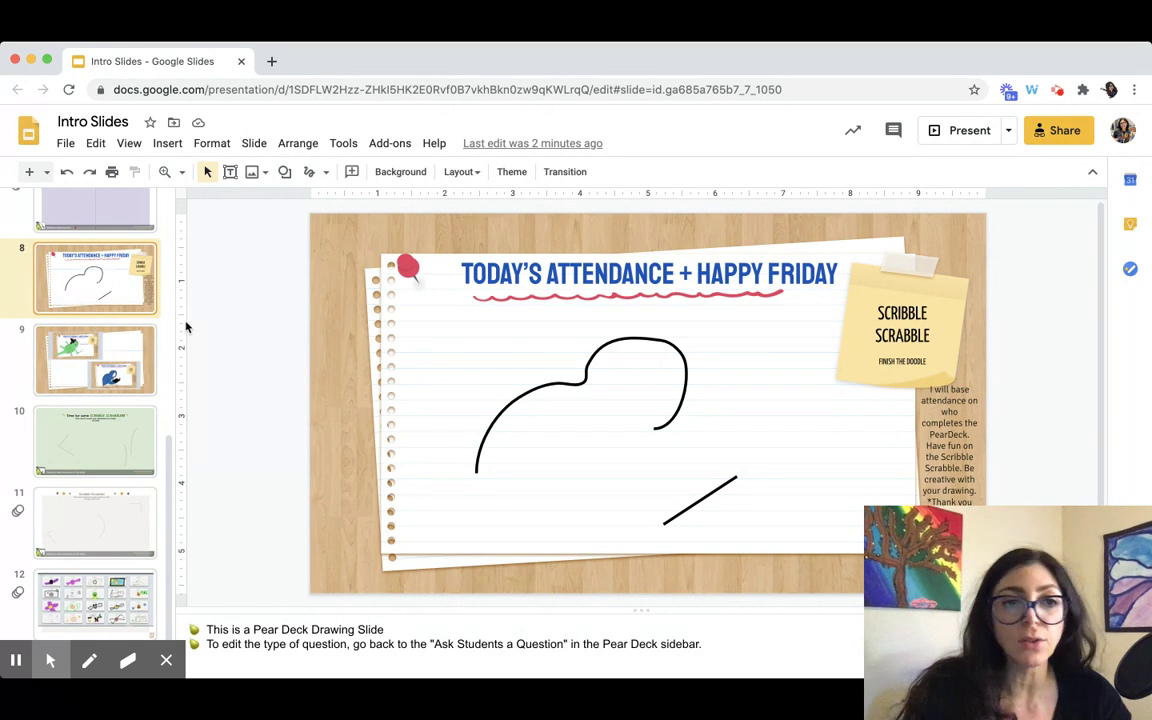
click(116, 349)
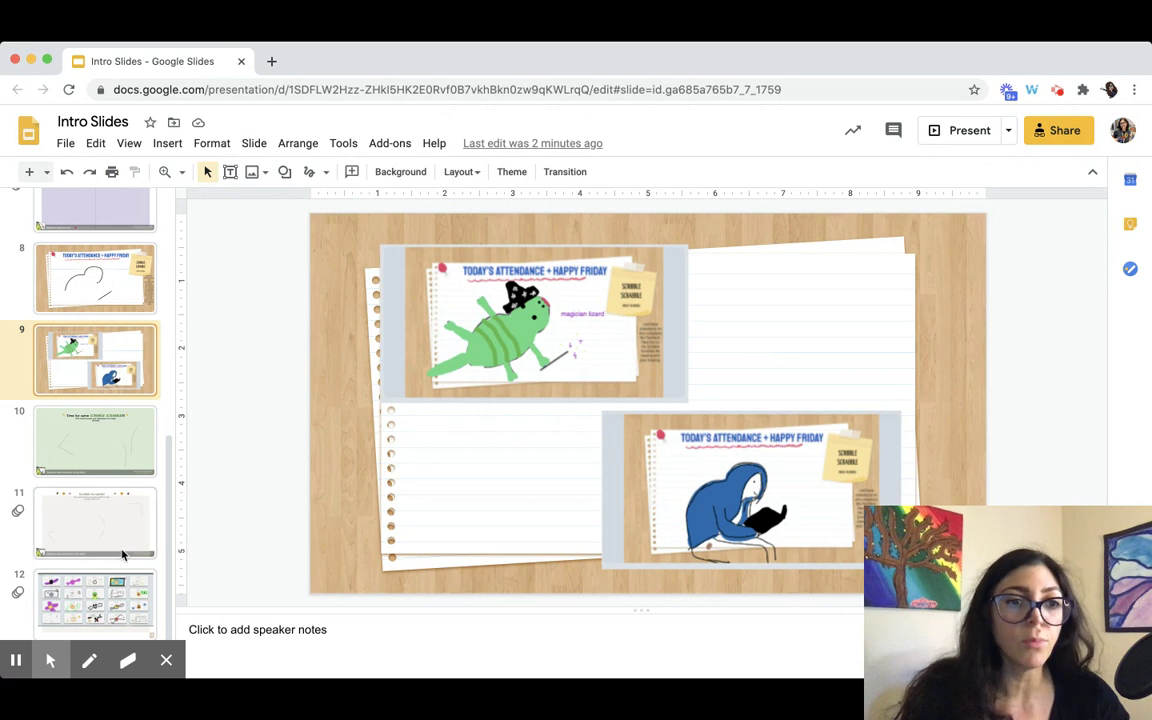
click(102, 524)
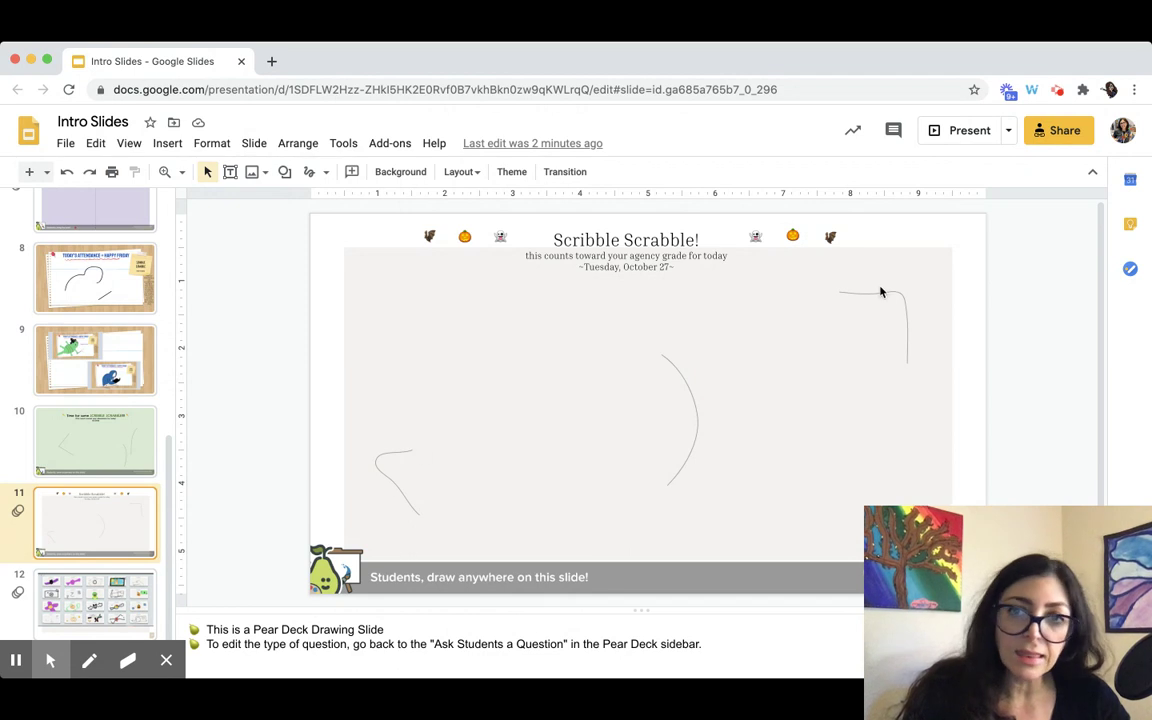
click(125, 605)
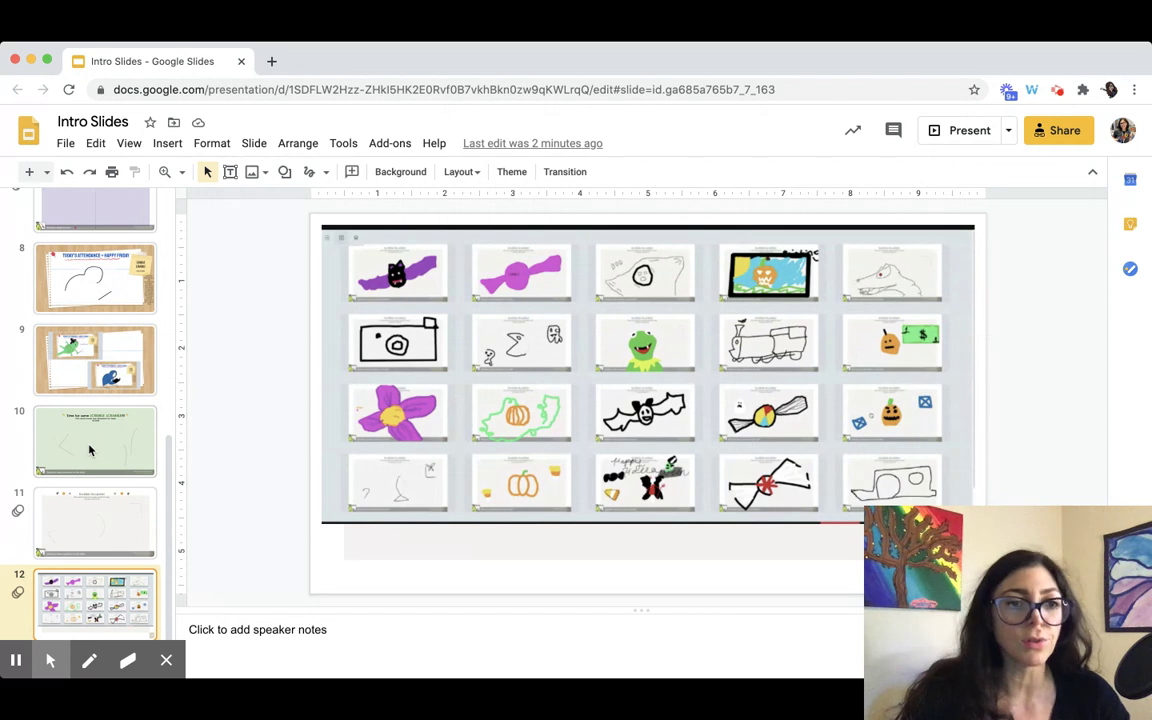
click(89, 450)
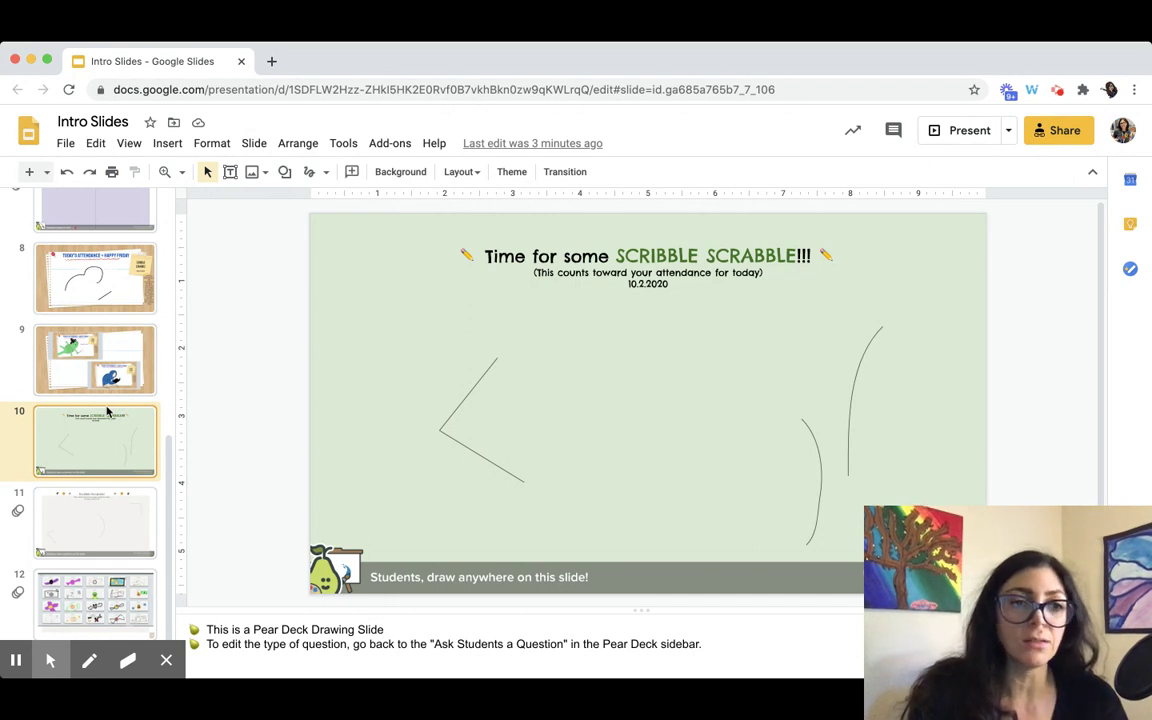
Duplicate slide 10 and change the copy's title date from 10.2.2020 to 11.2.2020
key(super+d)
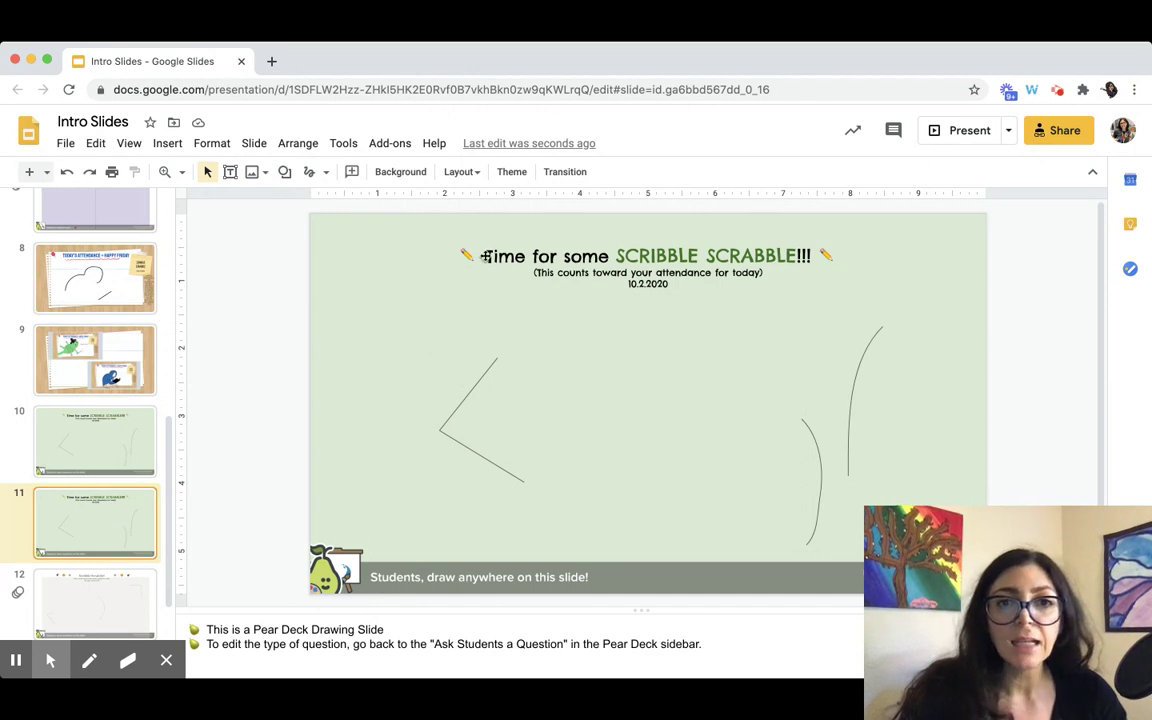
click(668, 284)
drag(669, 284, 621, 284)
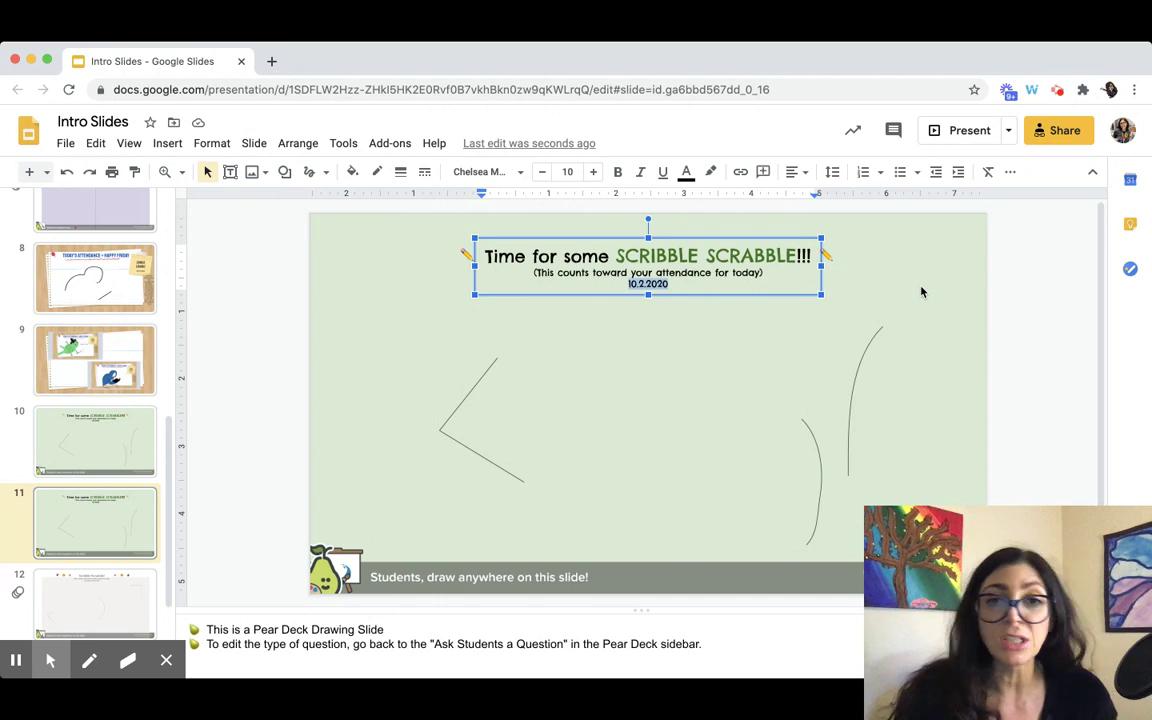
text(11.2)
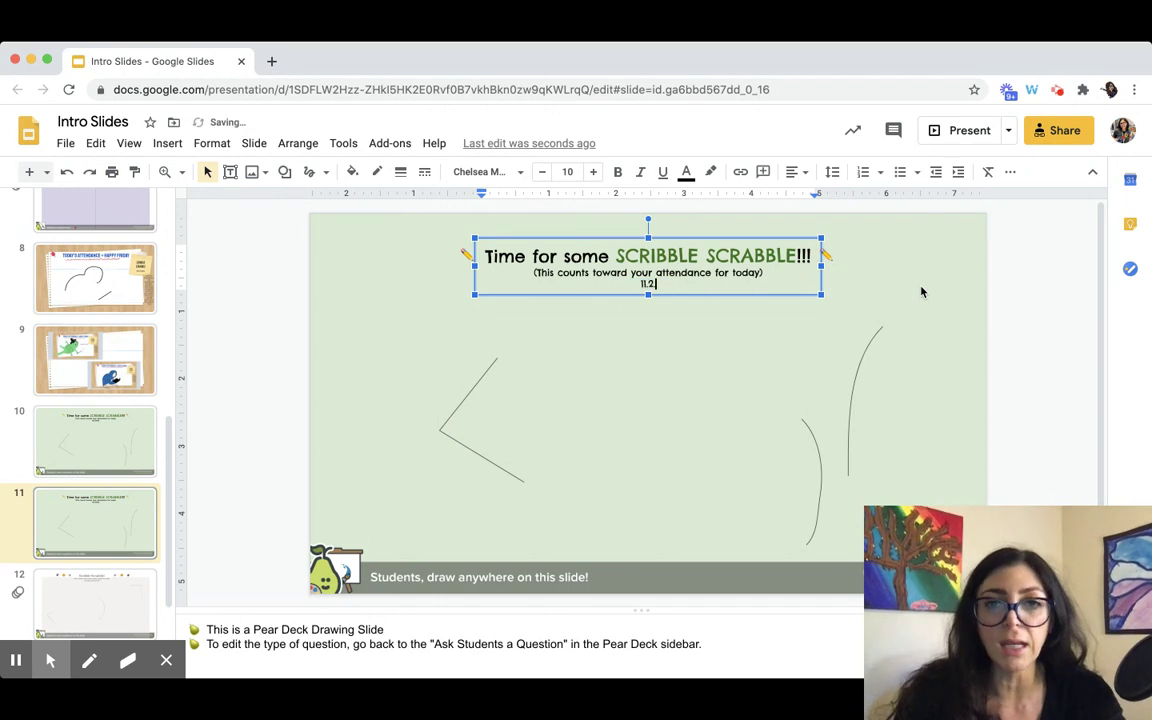
text(.2020)
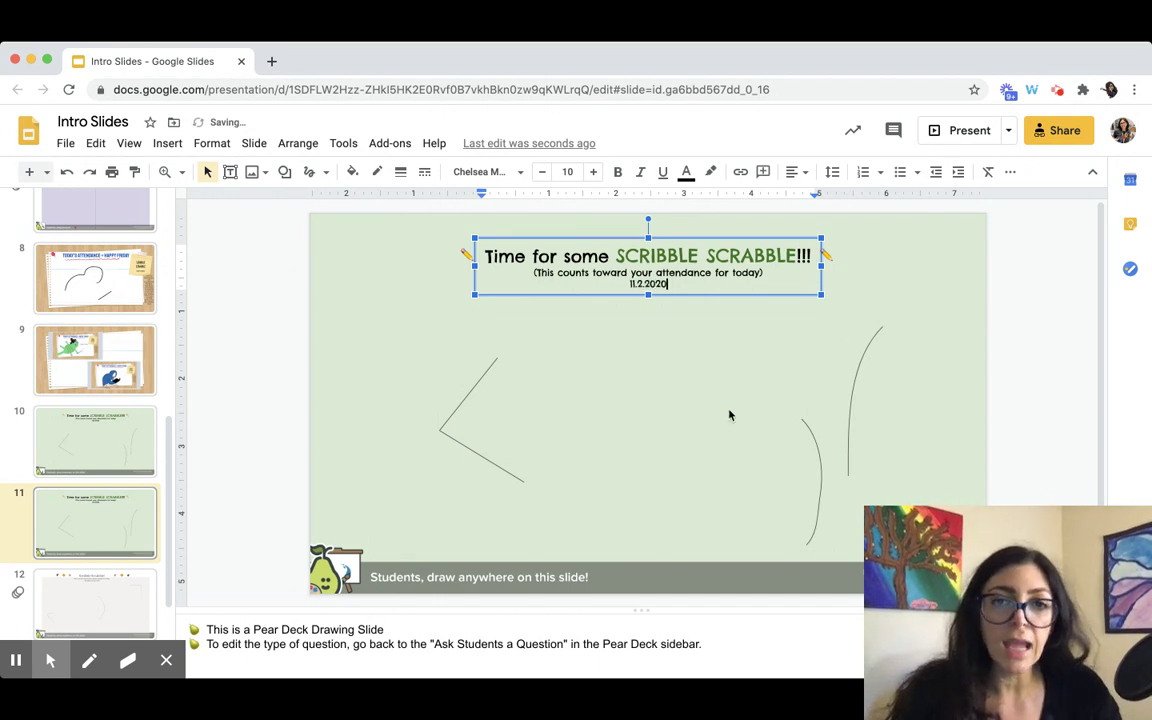
click(729, 415)
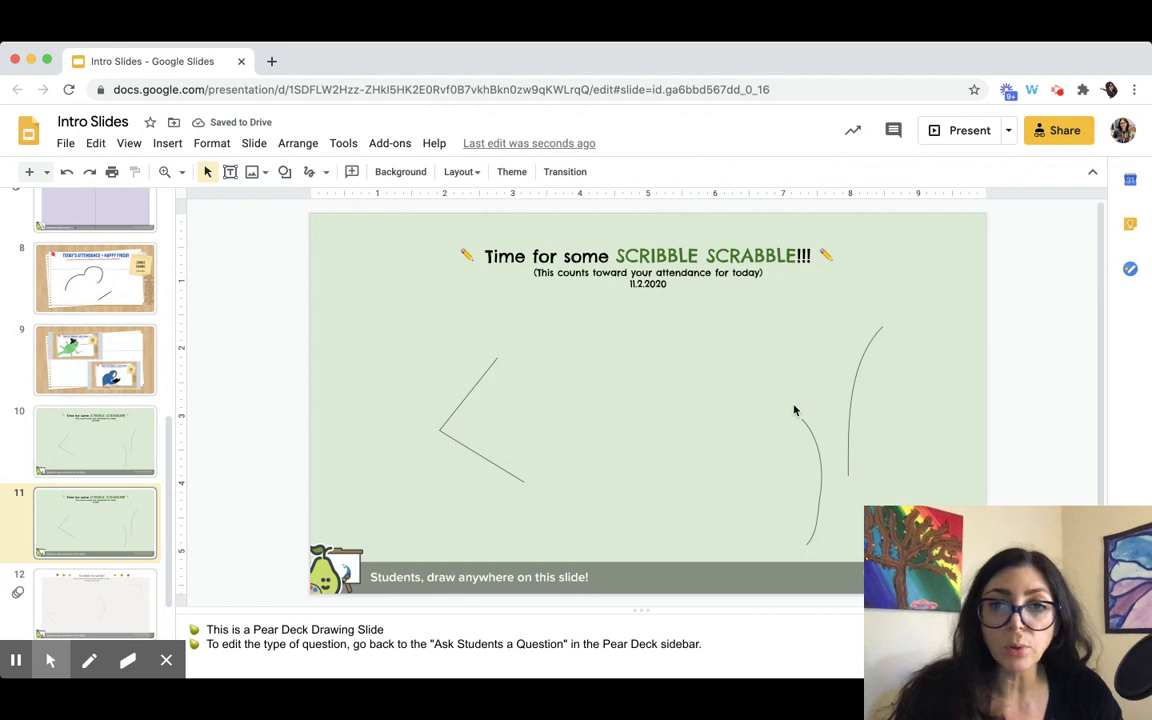
Delete the four old lines: the vertical line, the right curve, the upper-left segment and the diagonal
click(850, 398)
key(Delete)
click(818, 456)
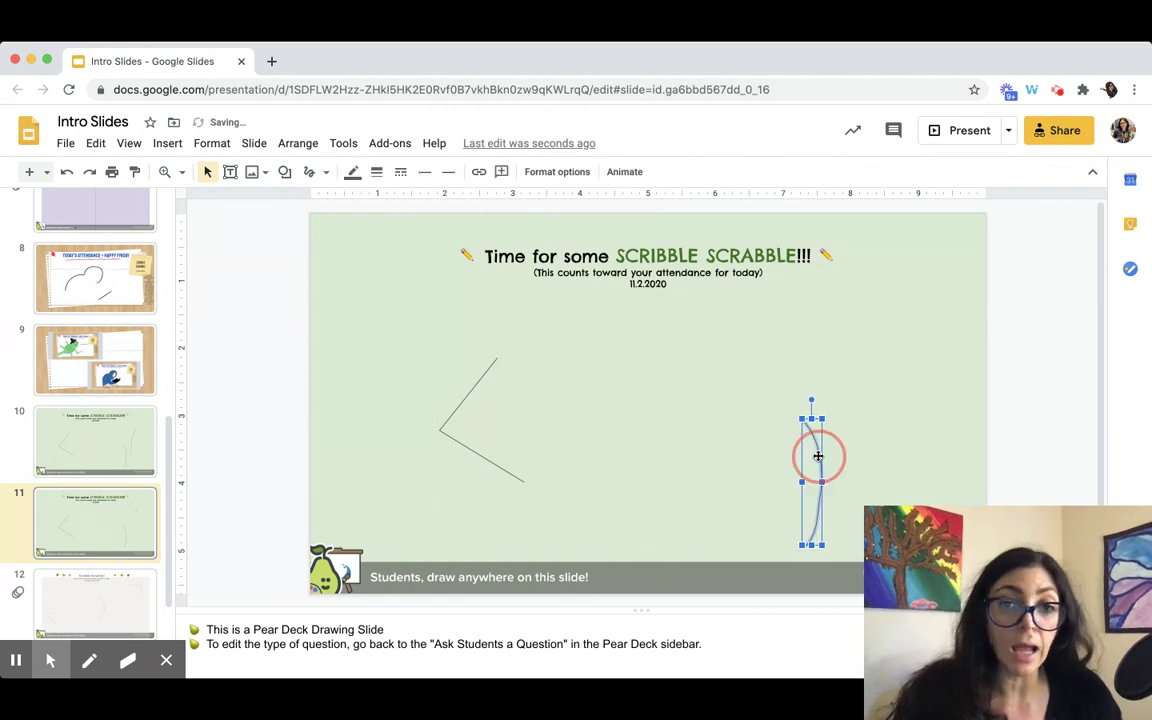
key(Delete)
click(456, 404)
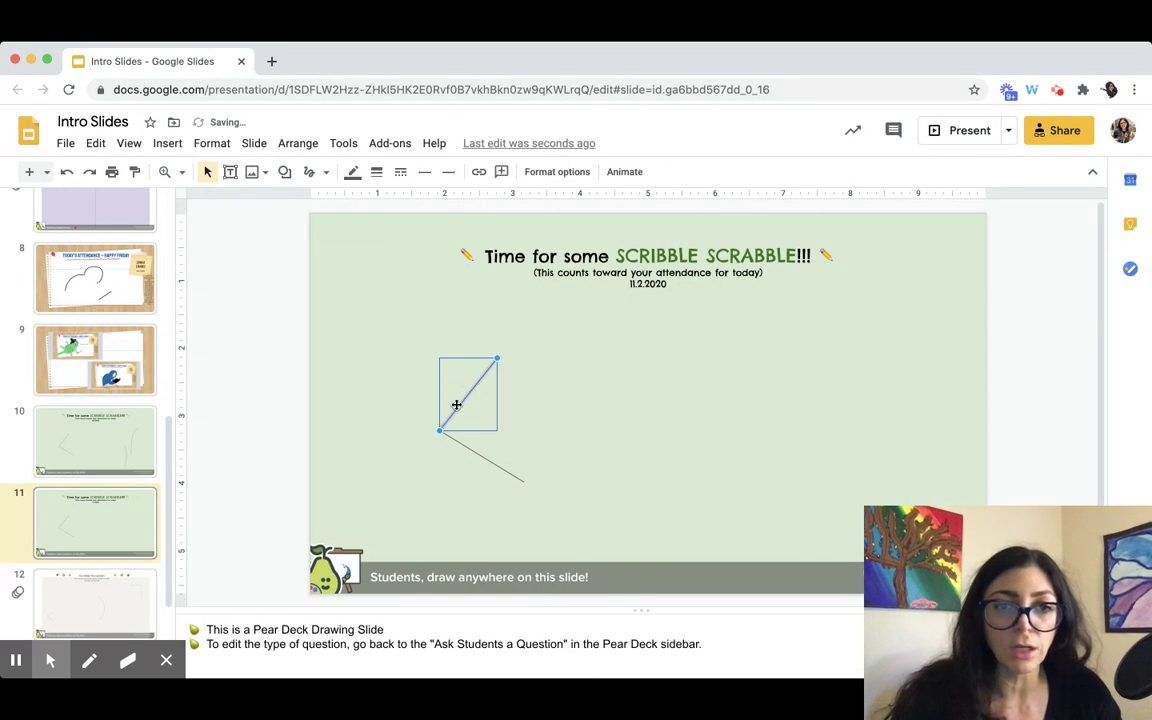
key(Delete)
click(474, 451)
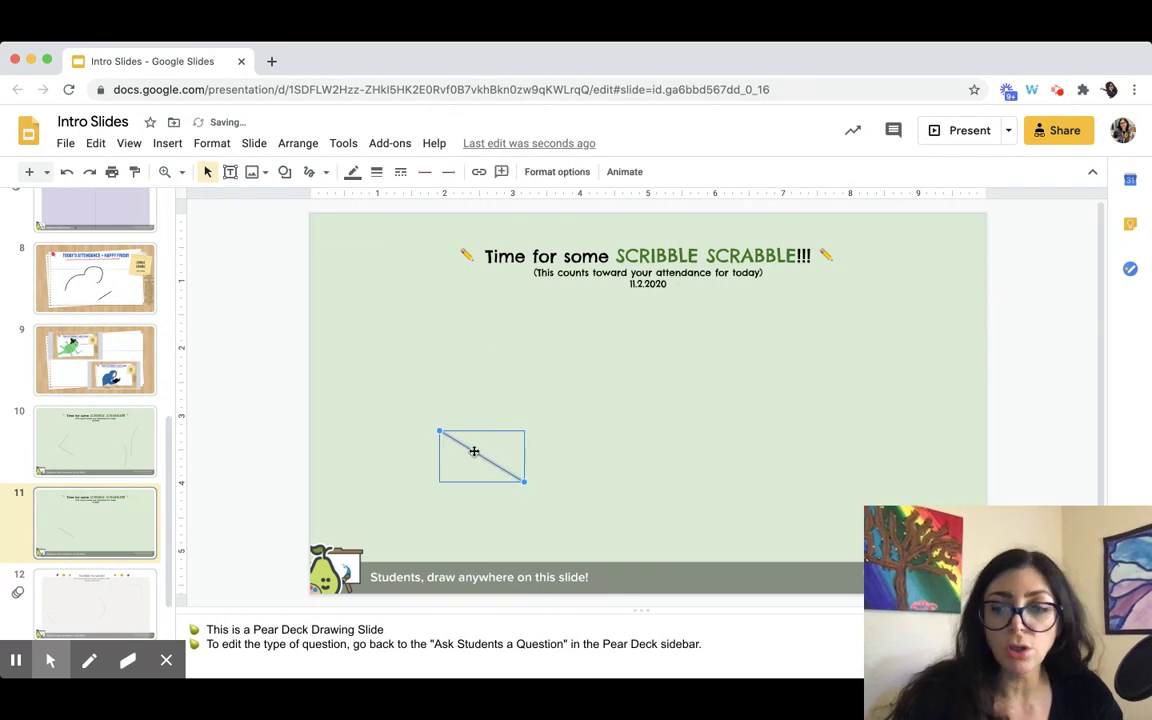
key(Delete)
click(325, 172)
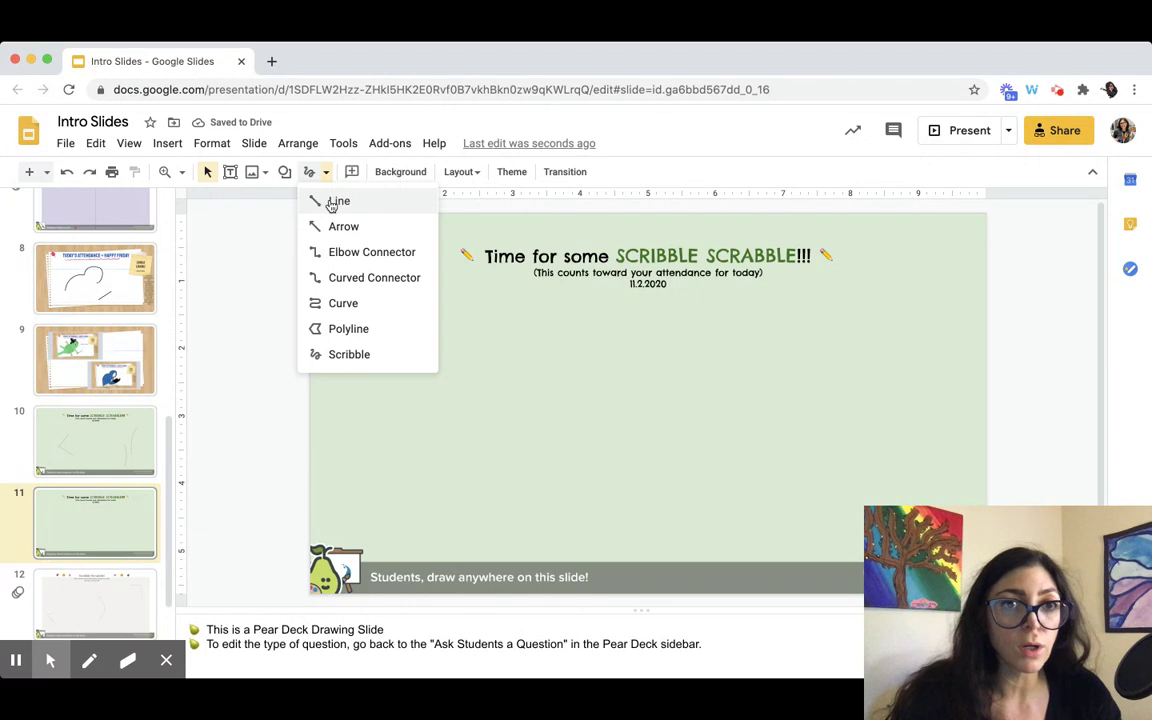
Draw a wavy scribble across the slide's middle and a curved scribble down the right side
click(347, 355)
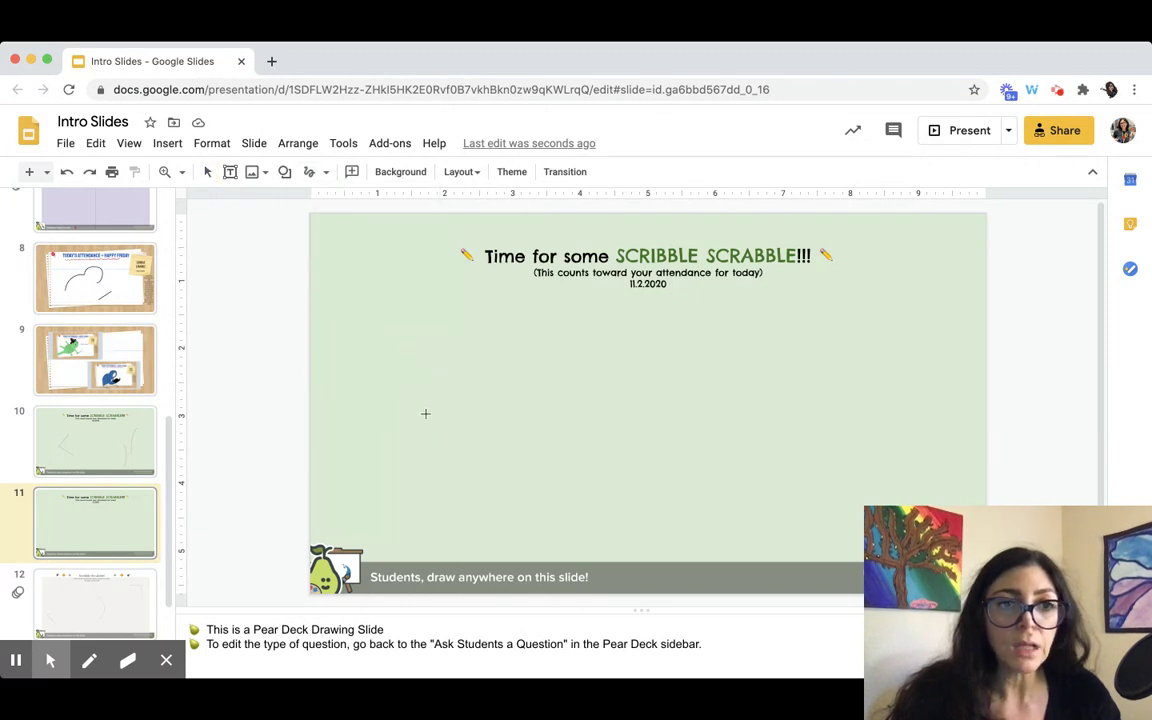
mouse_move(440, 457)
mouse_down()
mouse_move(450, 391)
mouse_move(663, 375)
mouse_up()
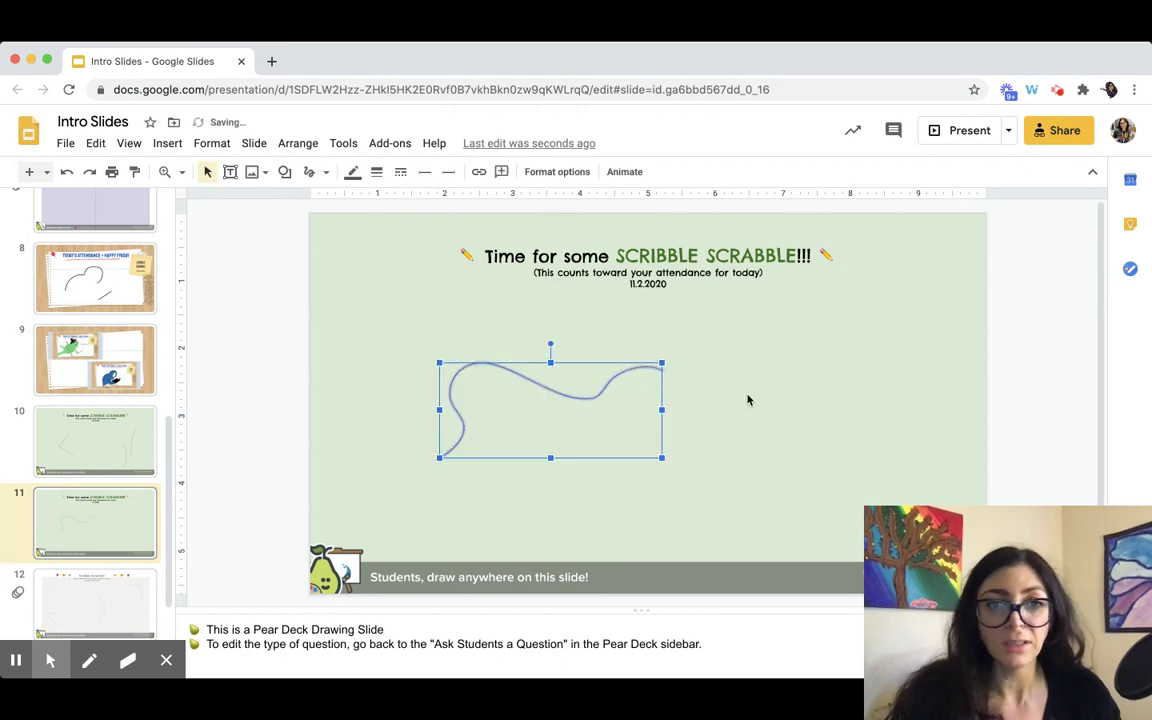
click(761, 488)
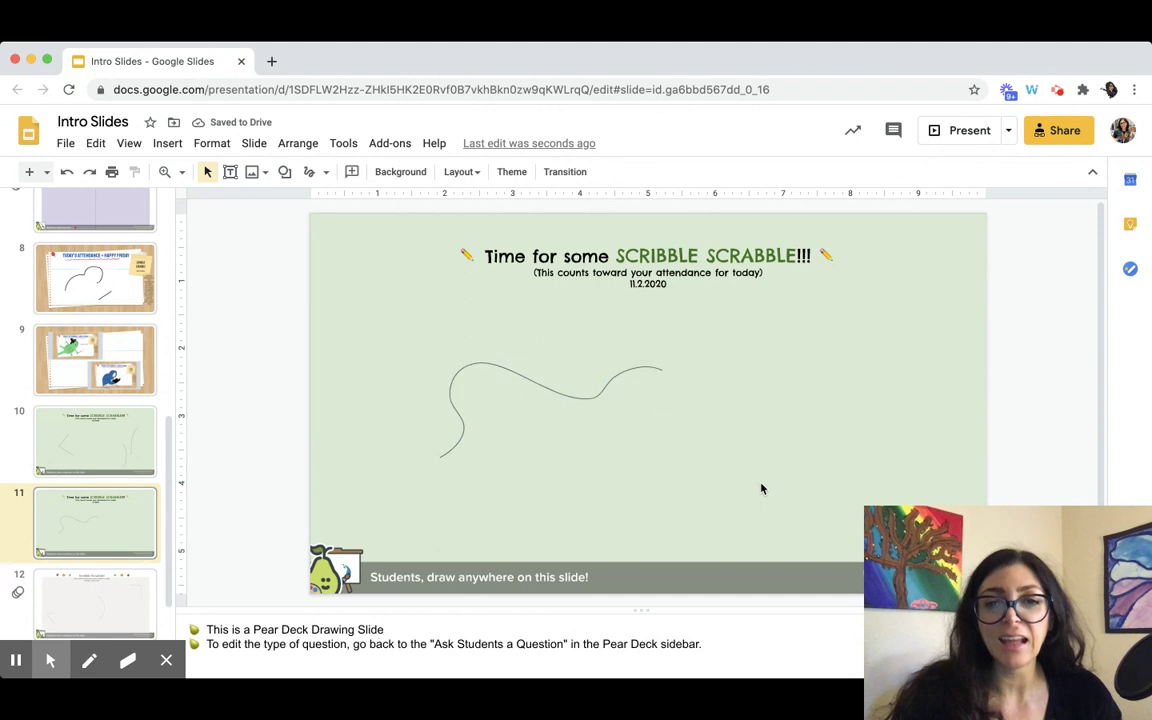
click(325, 172)
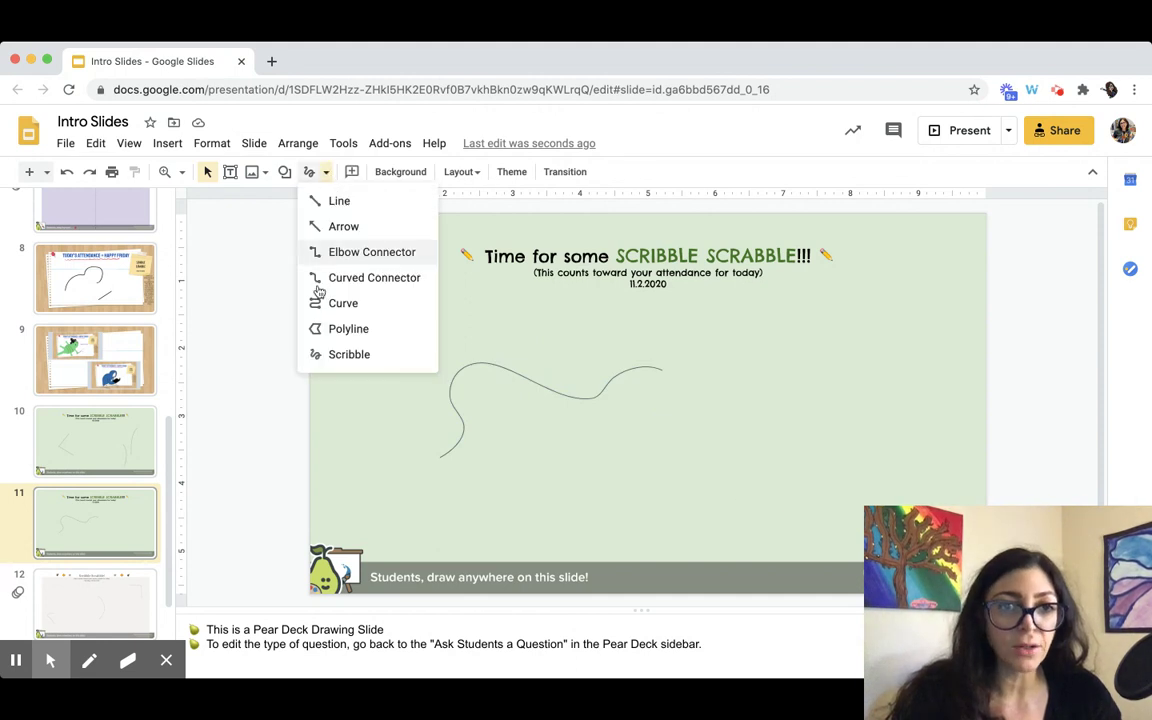
click(346, 355)
drag(816, 361, 870, 513)
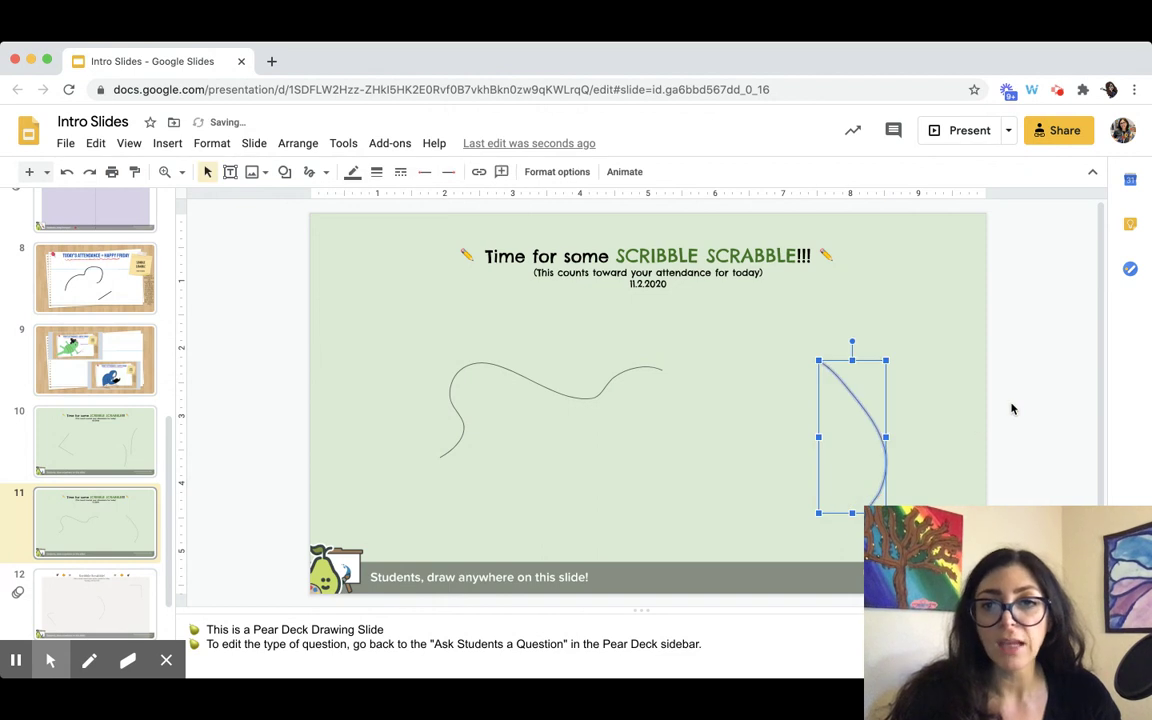
click(1012, 408)
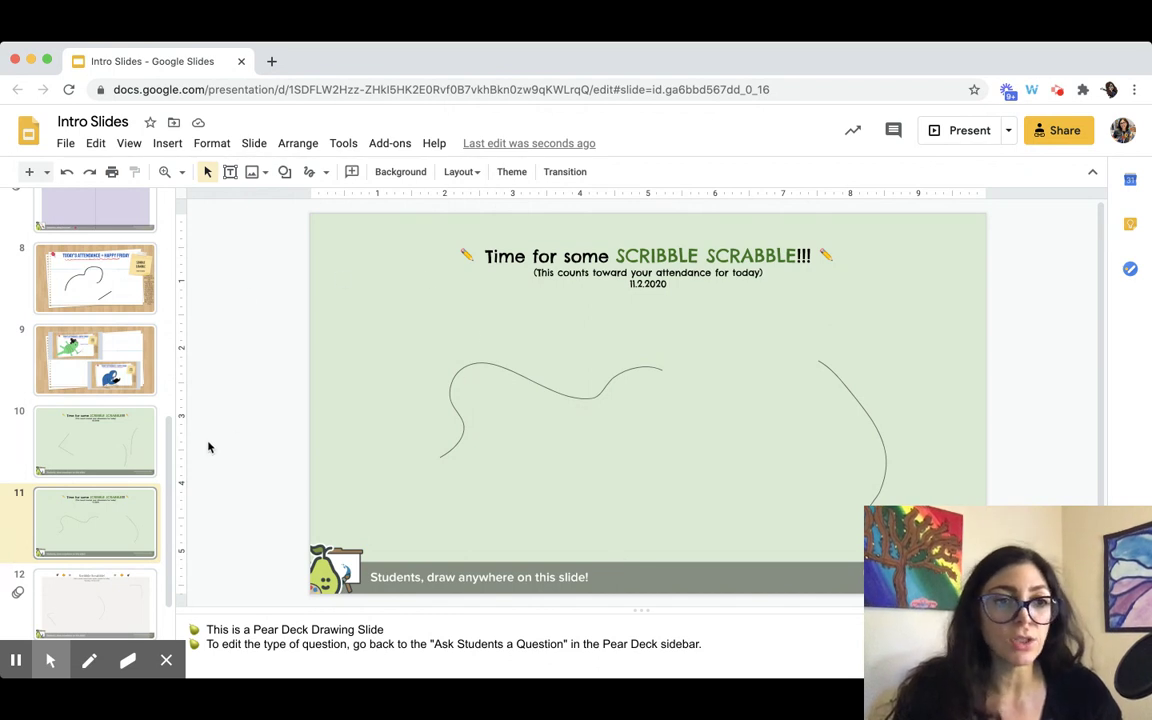
Set slide 11's background to a solid light-blue colour
click(393, 176)
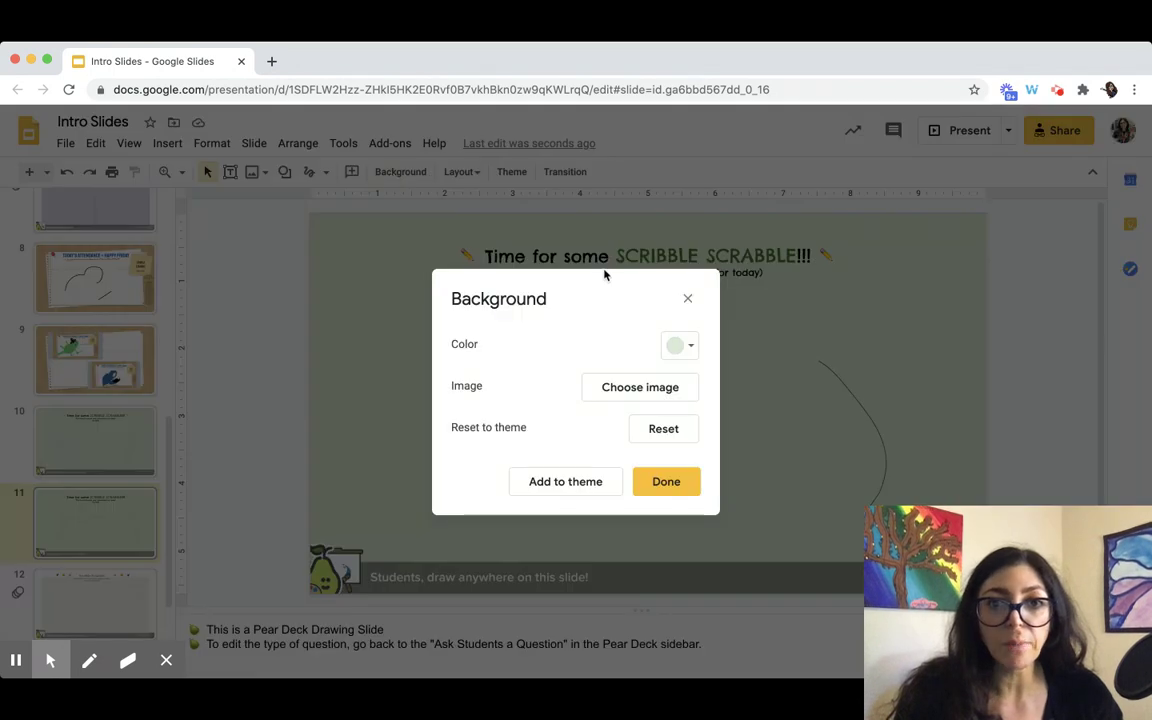
click(687, 346)
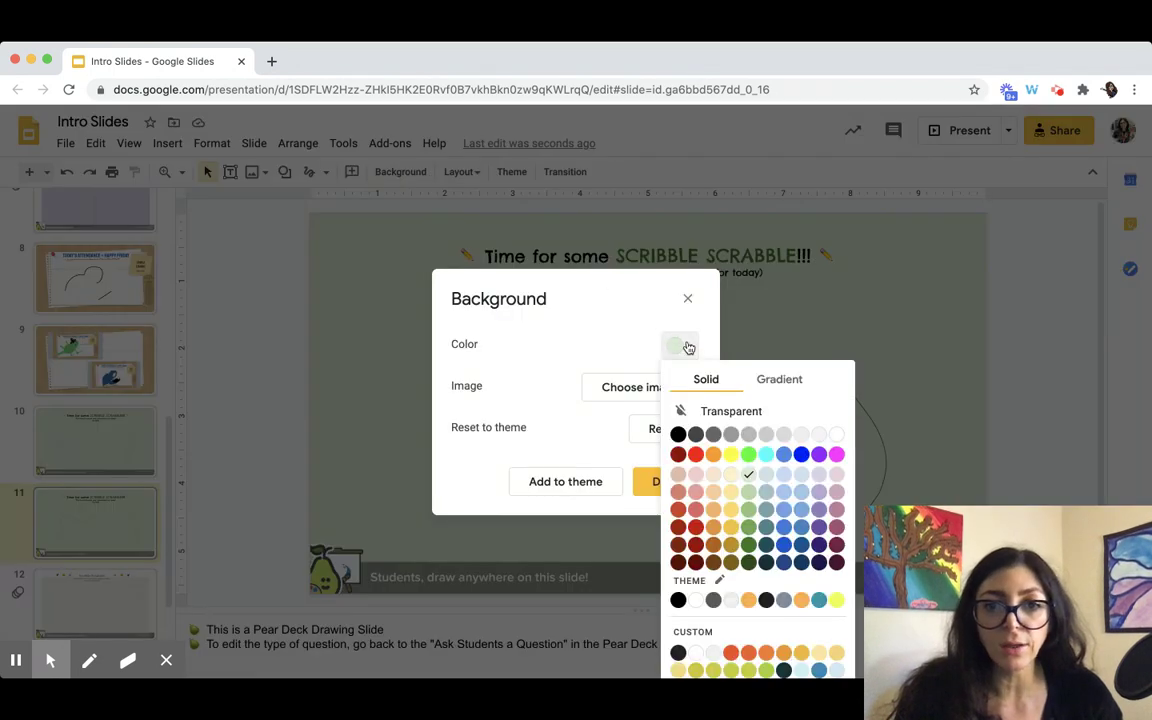
click(788, 474)
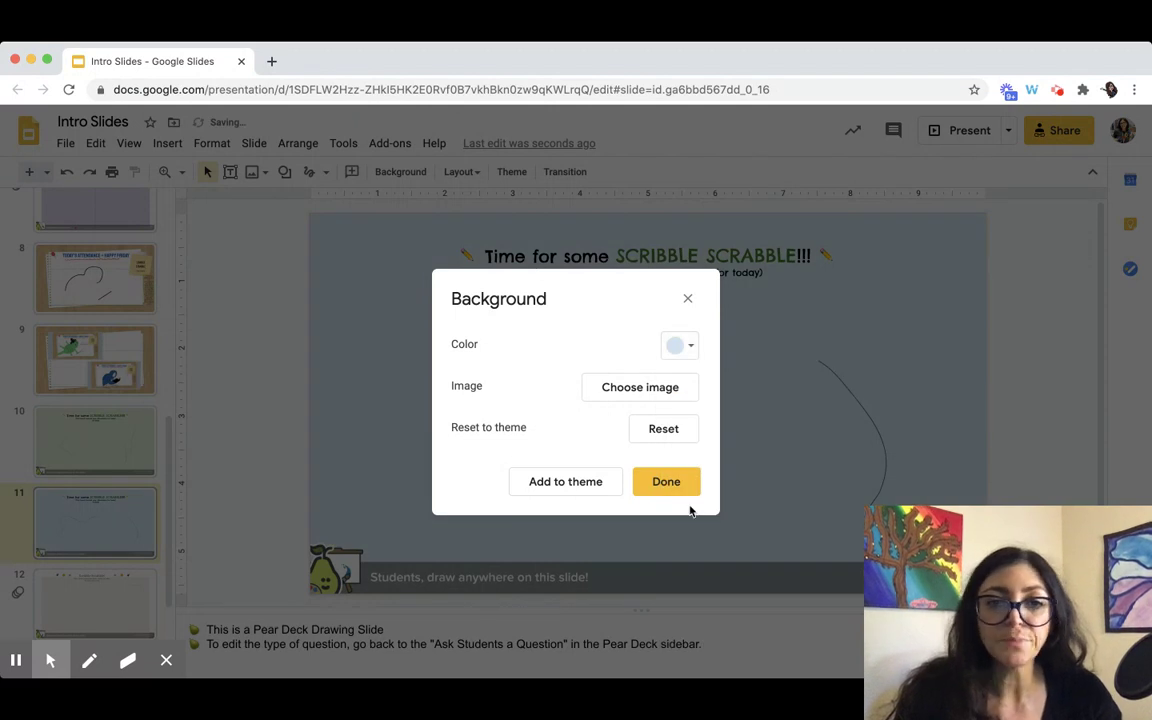
click(666, 482)
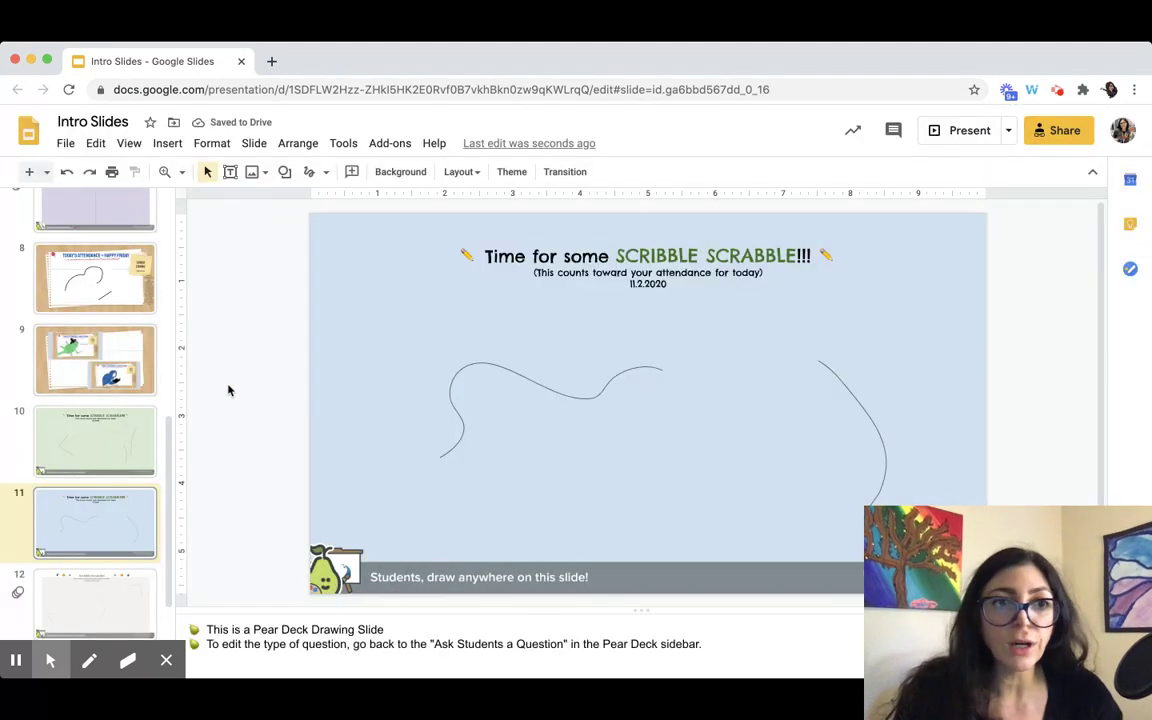
On slide 5, nudge the This or That title box lower, then go to the Would you rather slide
scroll(120, 320, up, 5)
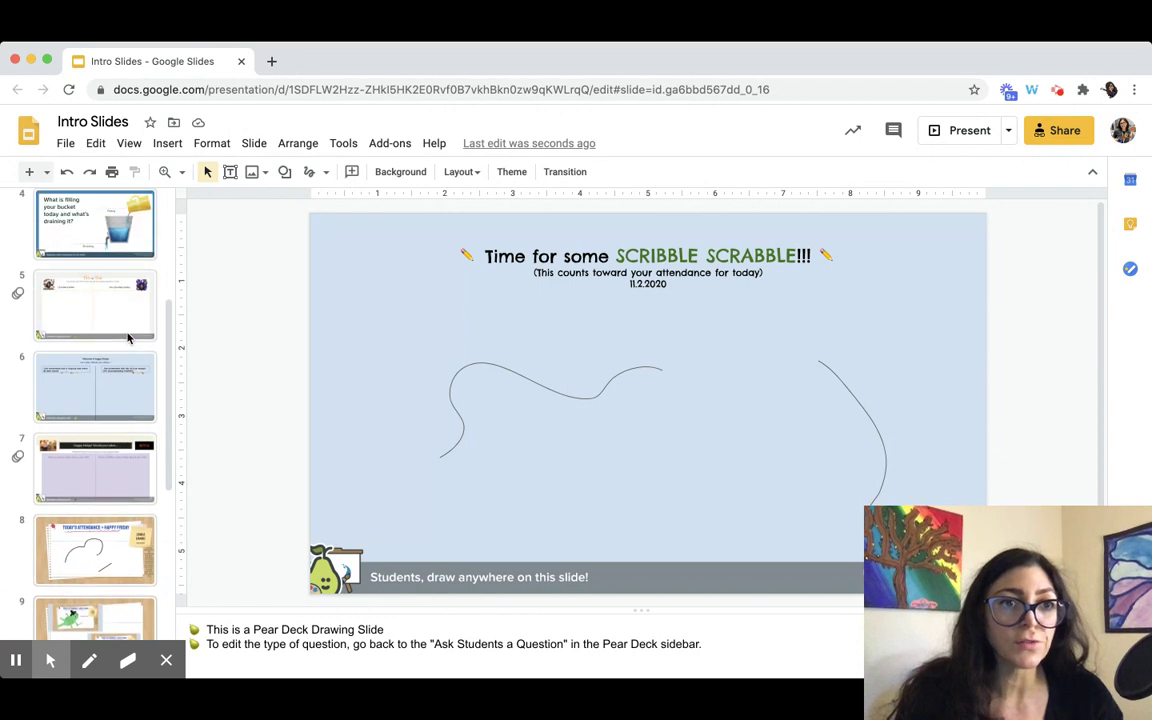
scroll(128, 338, up, 2)
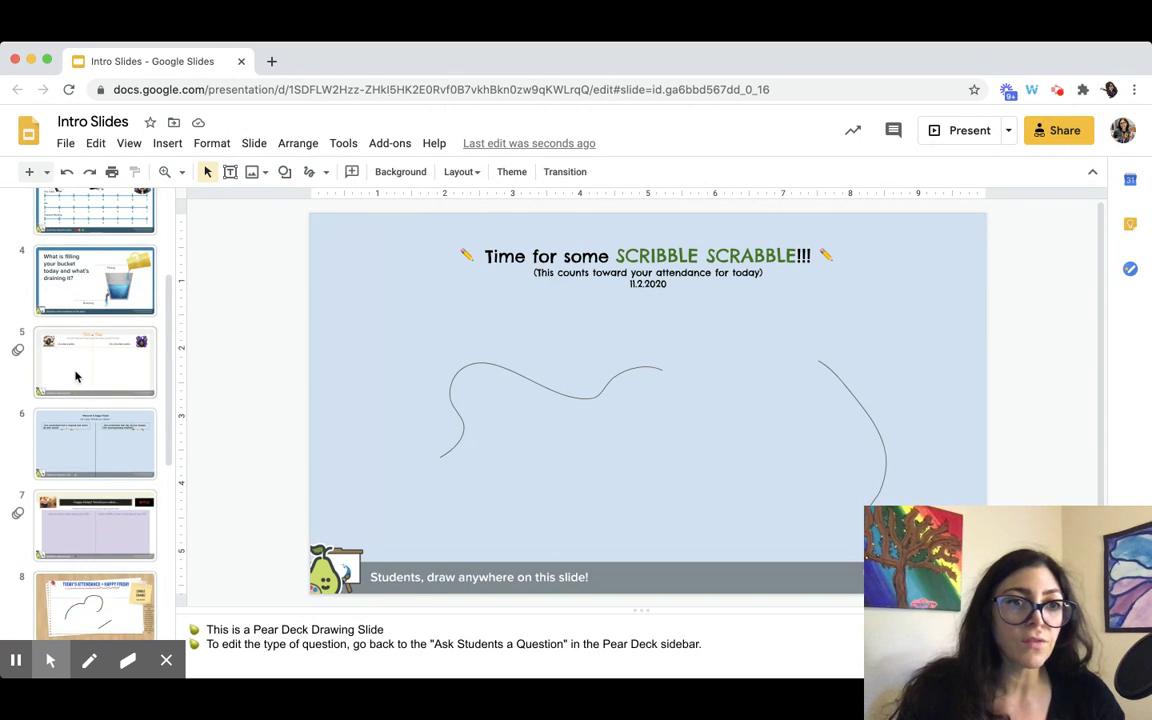
click(76, 376)
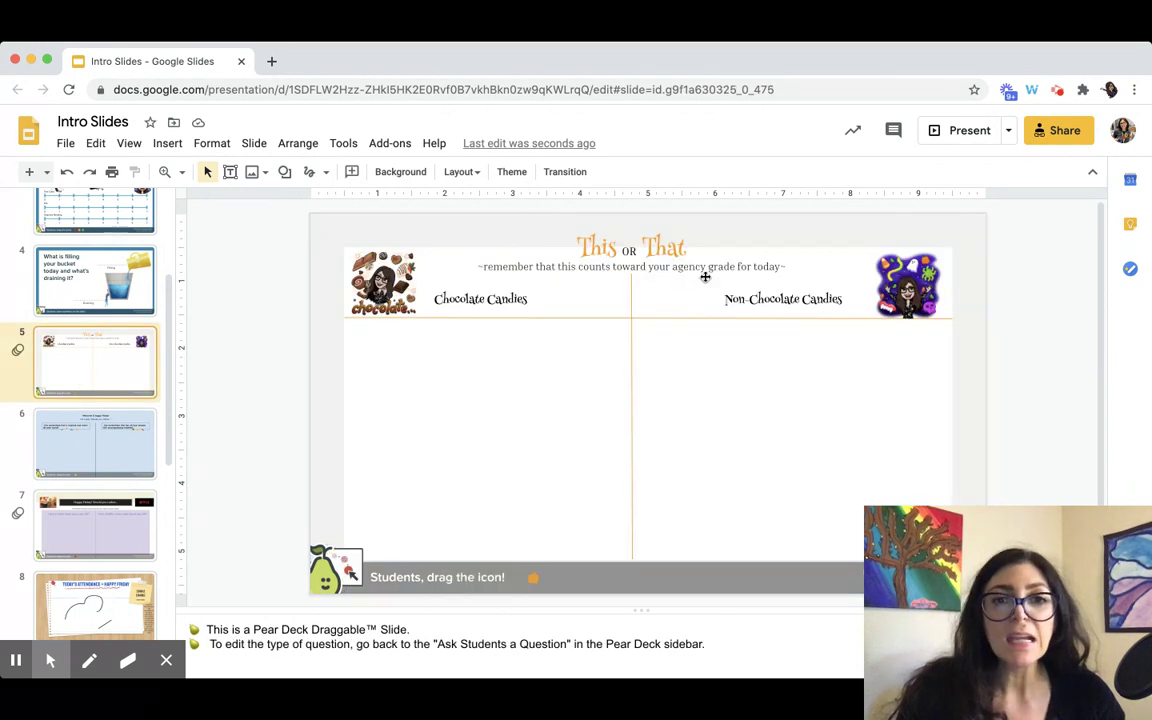
click(588, 248)
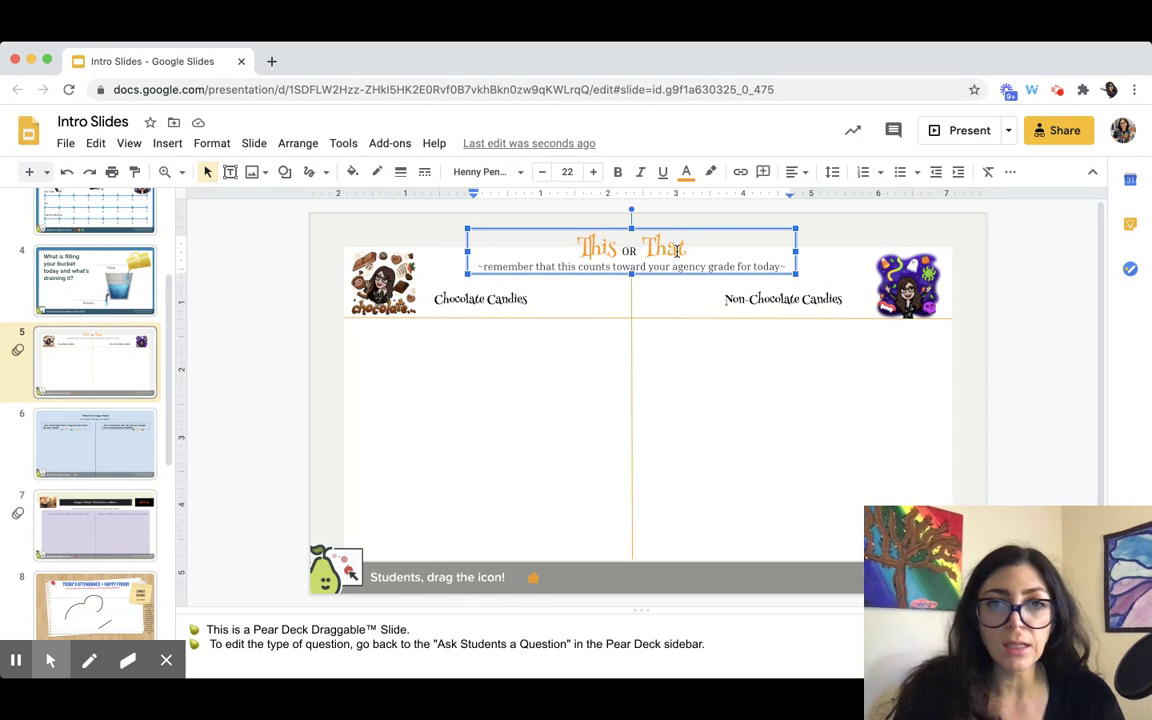
triple_click(715, 242)
drag(733, 231, 730, 267)
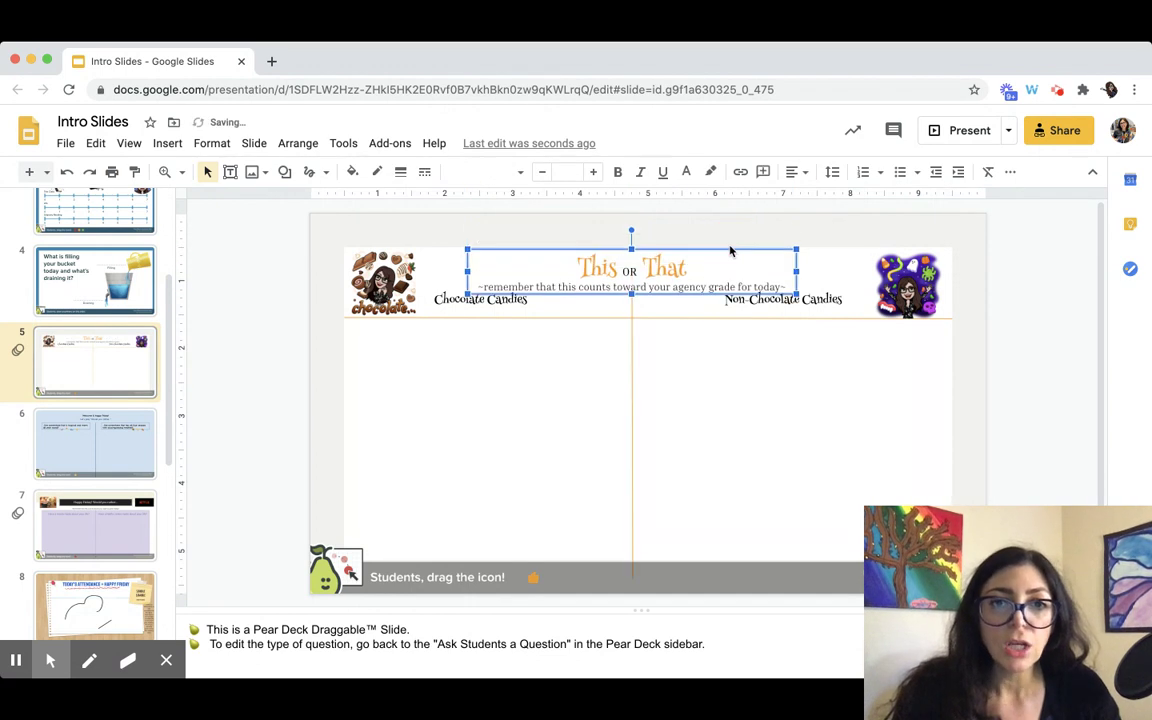
click(991, 410)
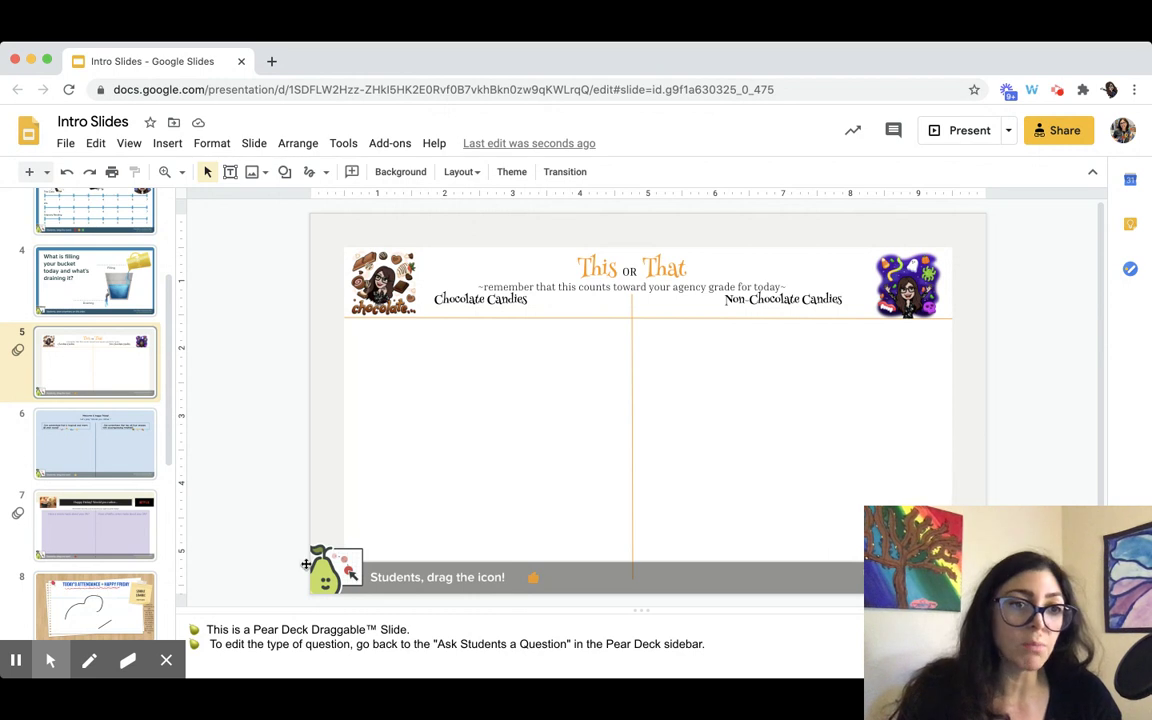
click(89, 460)
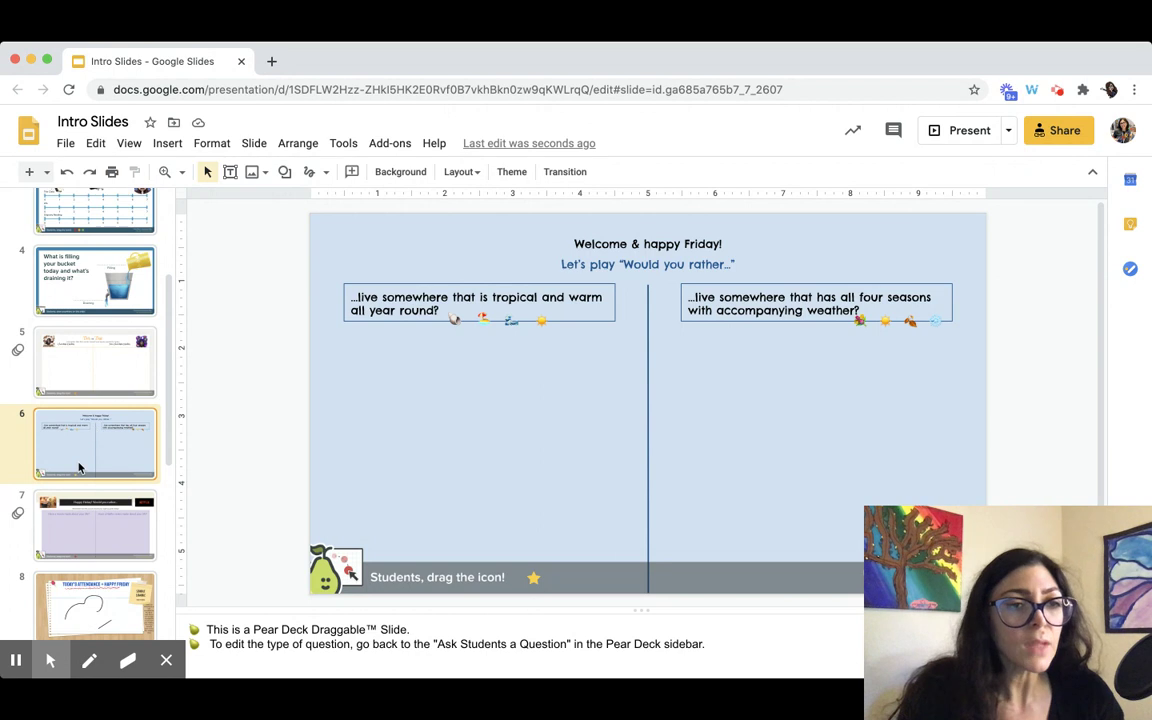
Step through slides 1 to 4: Stress Check, focus scale, How Are You?, and the bucket slide
scroll(85, 465, down, 5)
scroll(80, 467, down, 2)
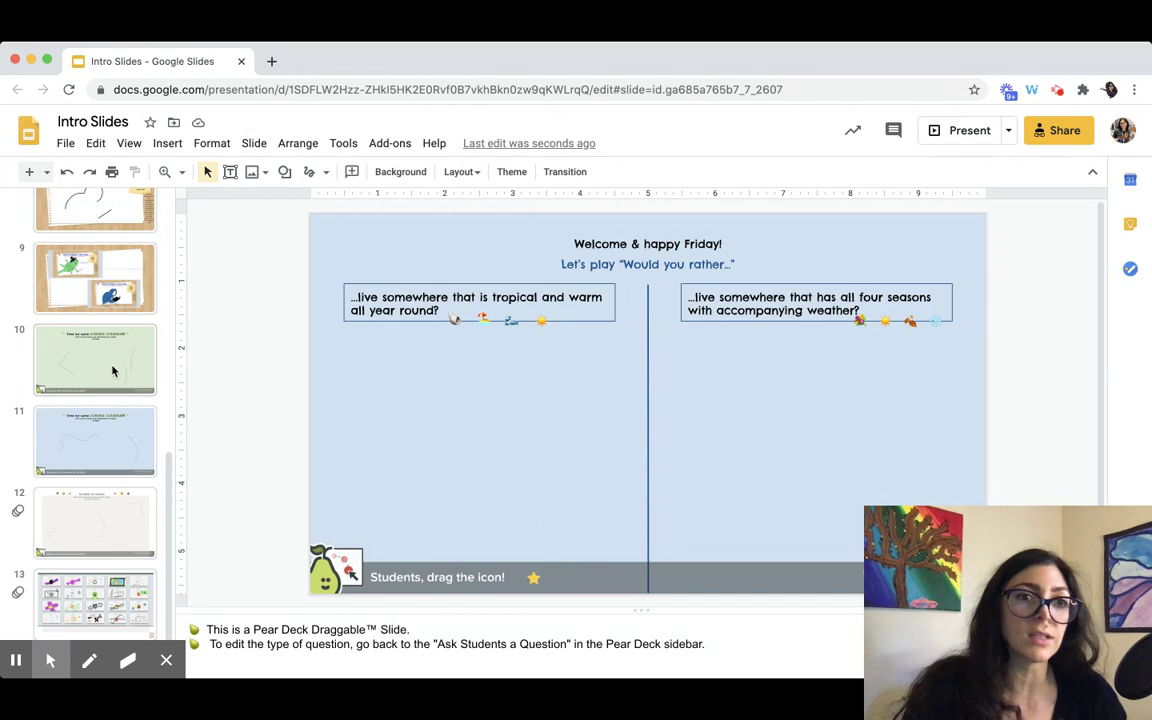
scroll(113, 371, up, 3)
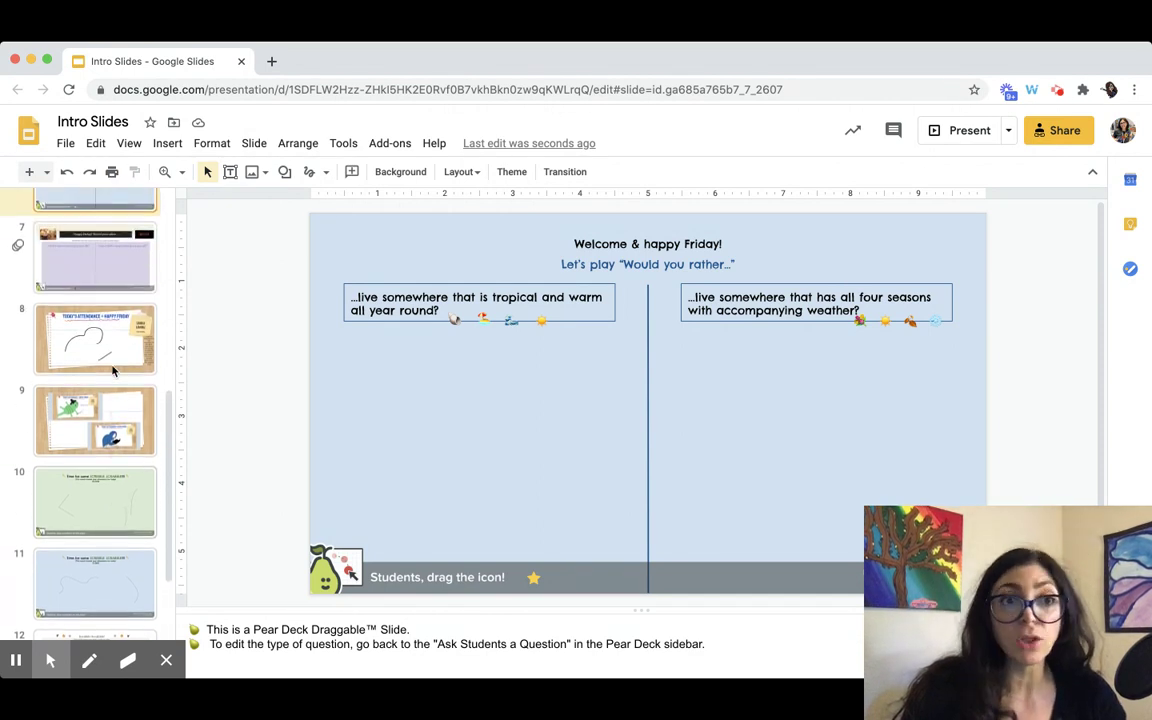
scroll(113, 371, up, 9)
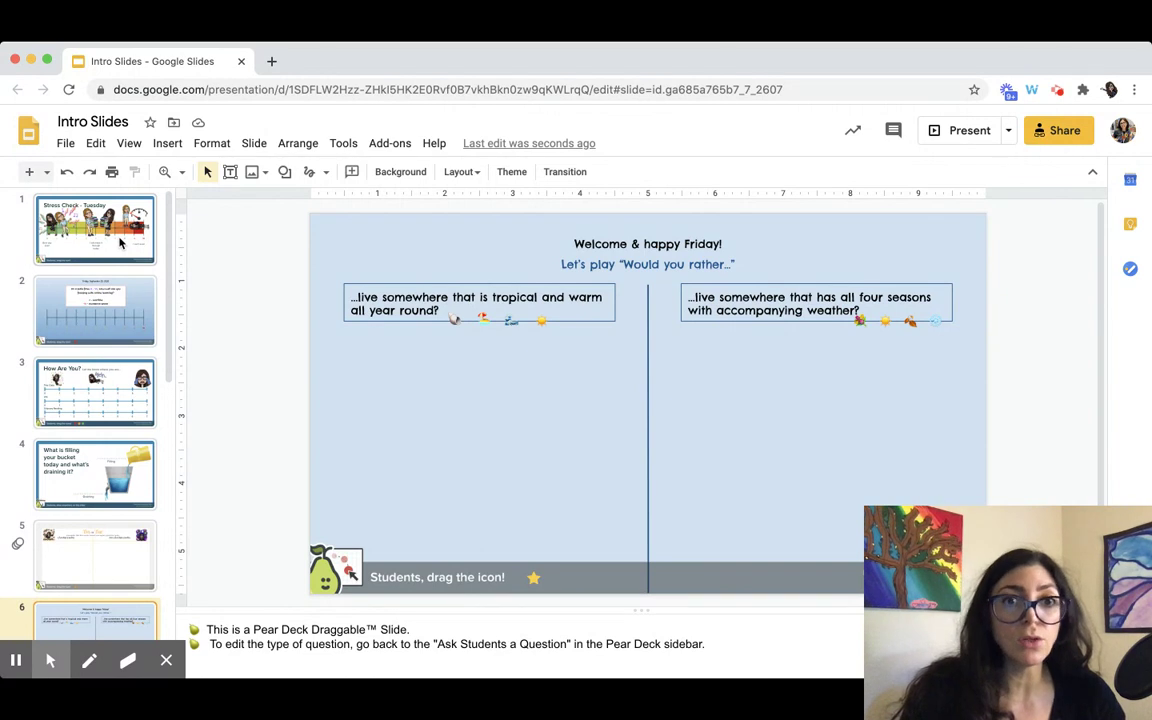
click(120, 243)
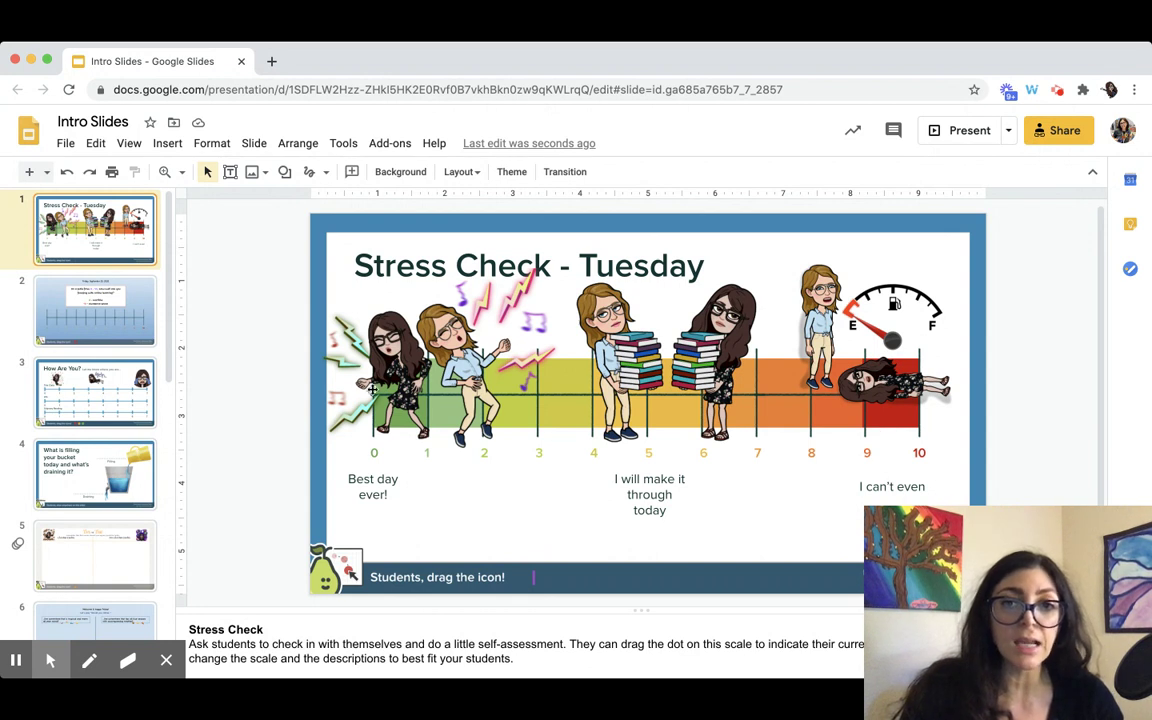
click(126, 318)
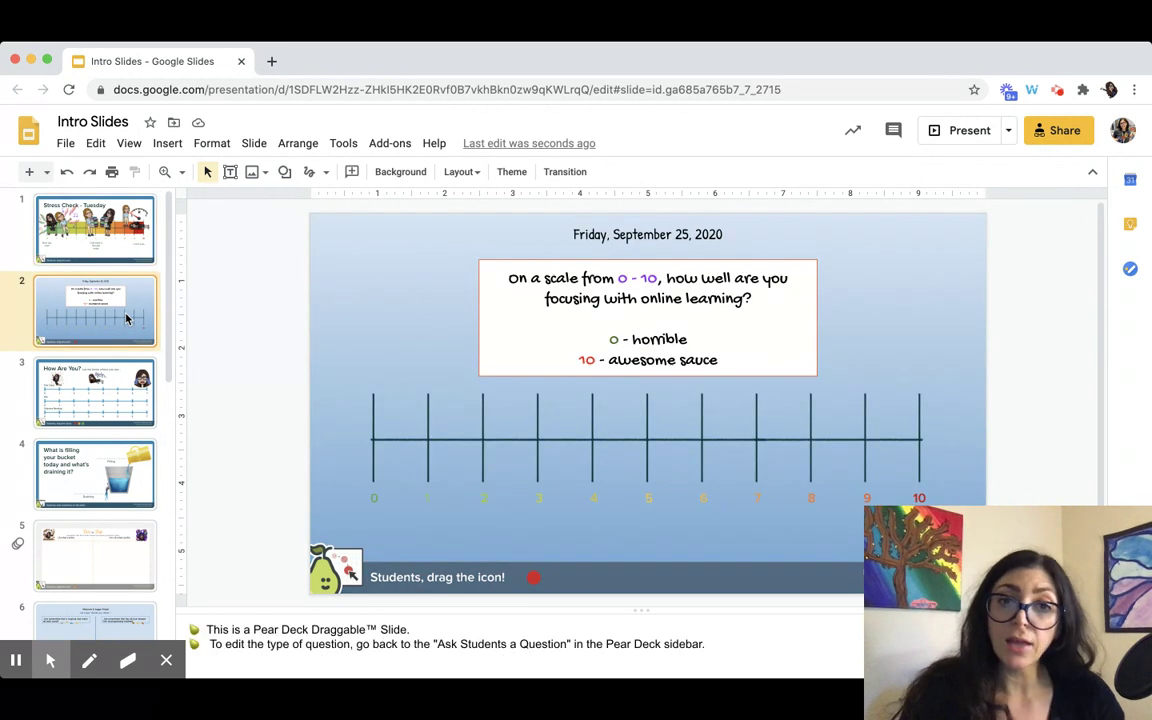
click(116, 416)
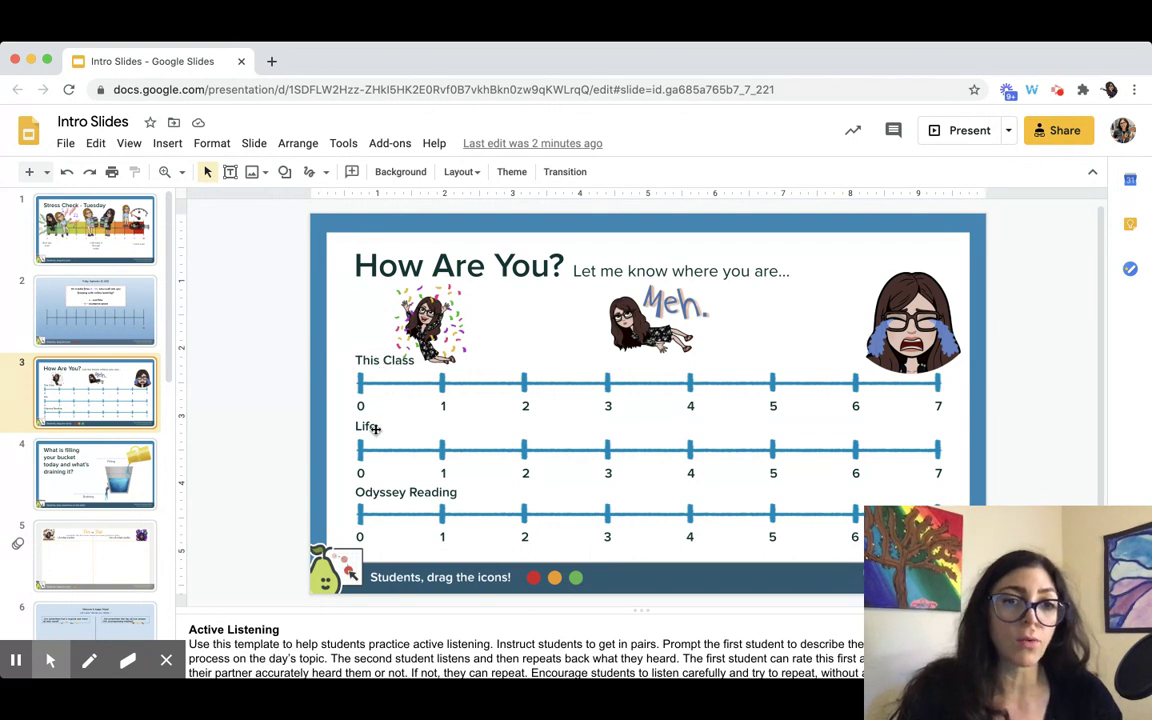
click(99, 482)
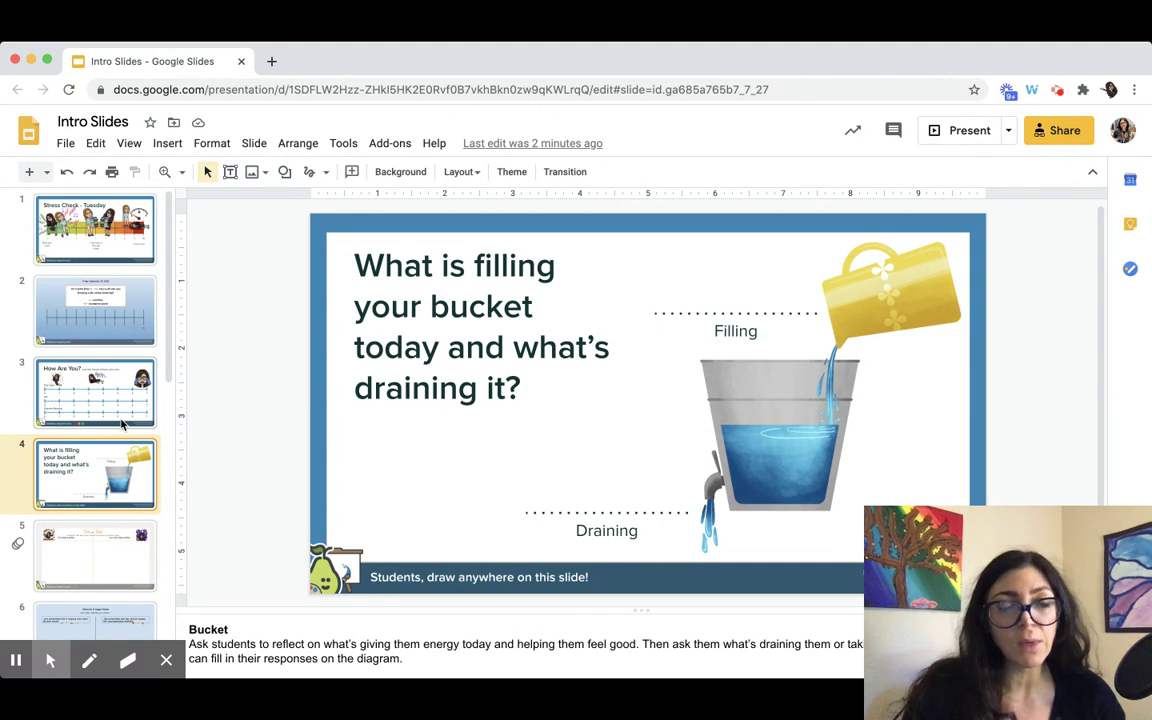
scroll(121, 425, down, 10)
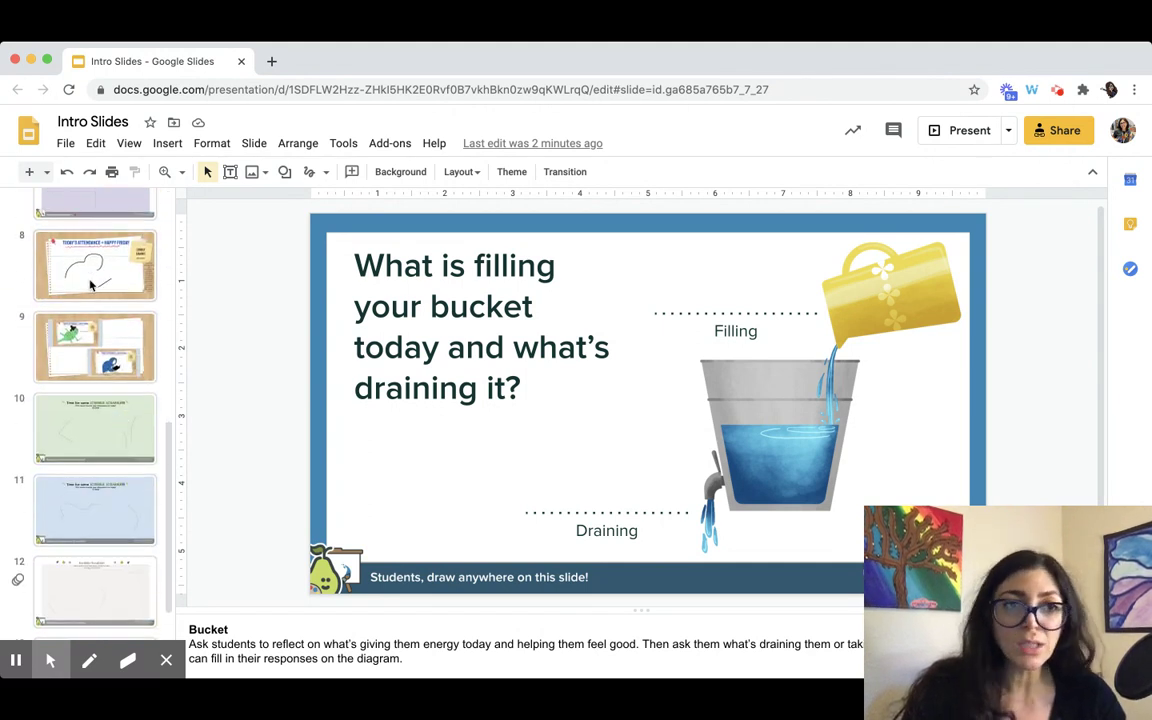
Go via slides 8 and 10 to slide 11, the light-blue copy dated 11.2.2020
click(90, 285)
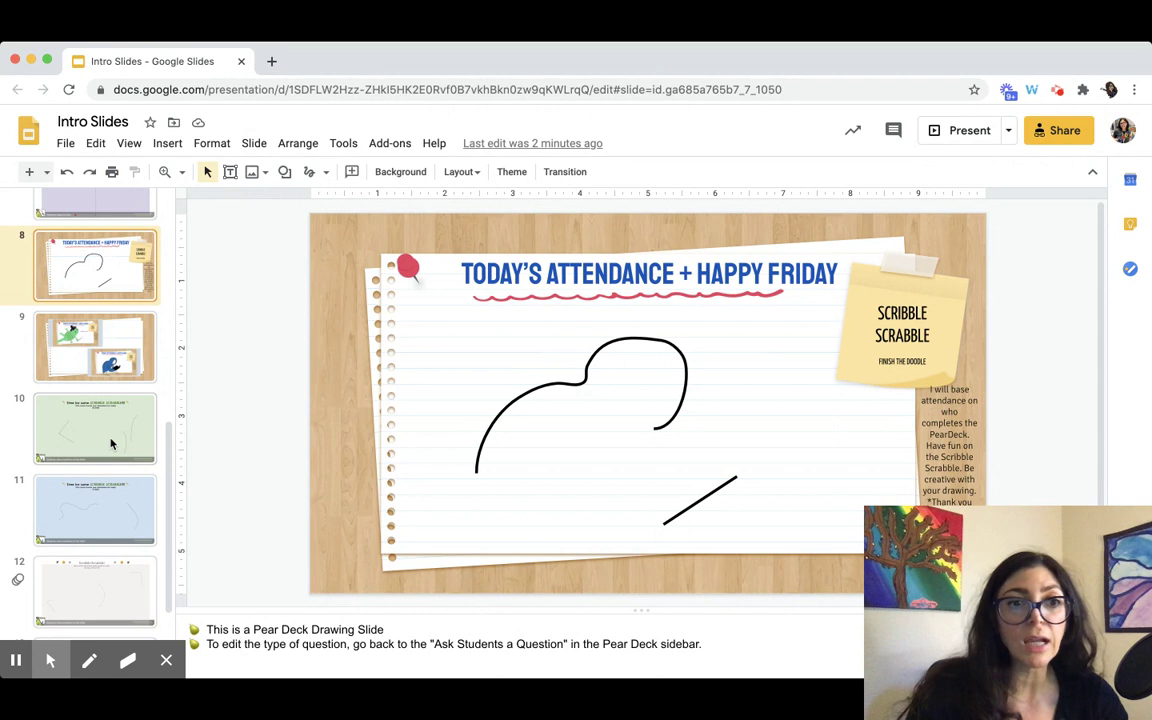
click(82, 430)
click(82, 518)
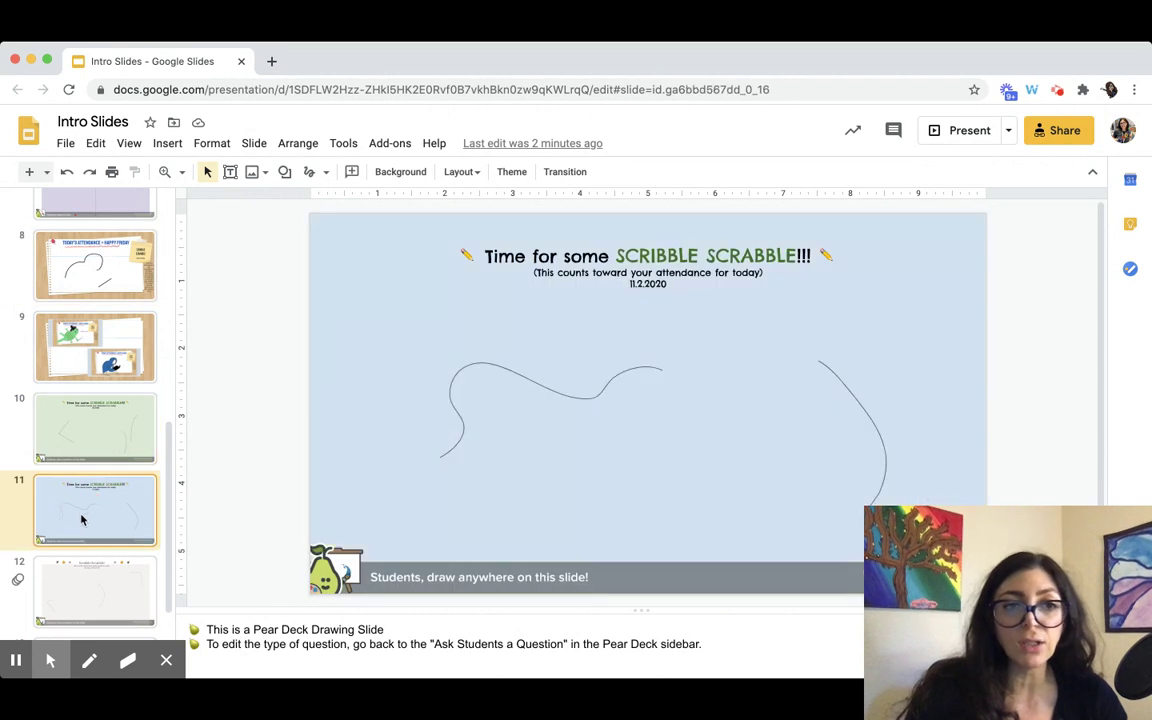